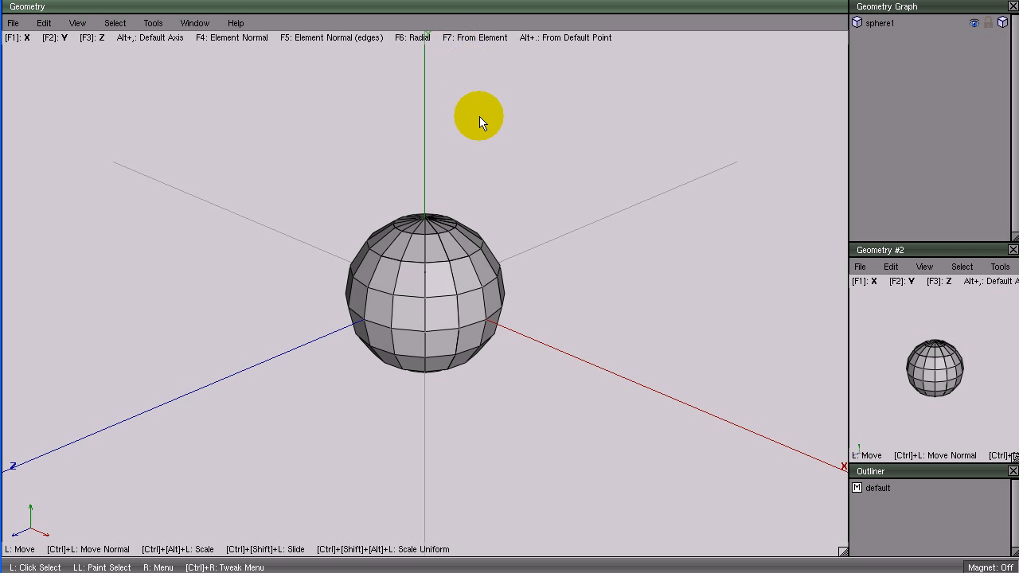
Review the primitive creation commands, select a vertical edge on the sphere's front and examine the commands offered for edges
right_click(535, 142)
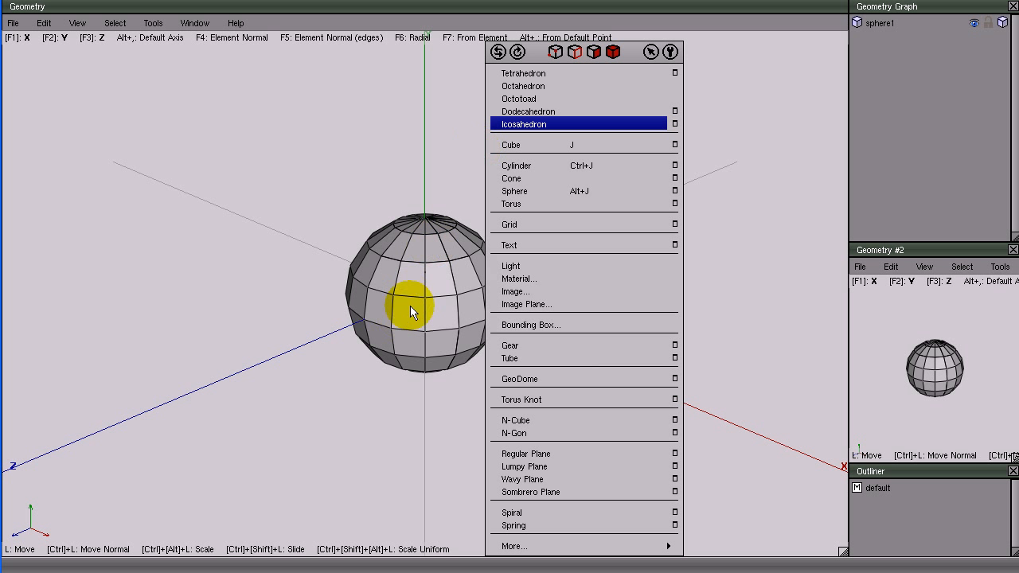
left_click(416, 283)
right_click(420, 144)
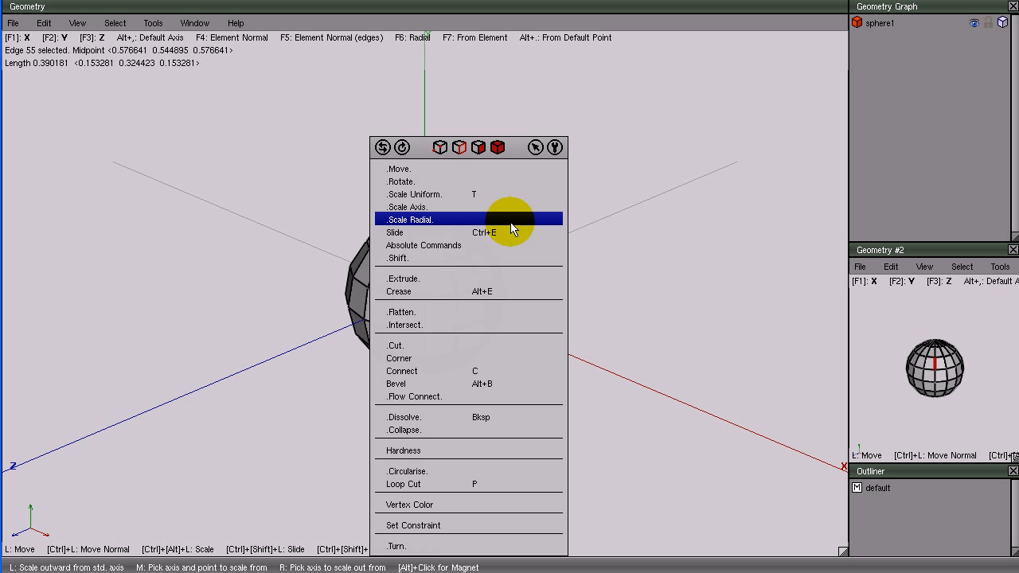
left_click(614, 139)
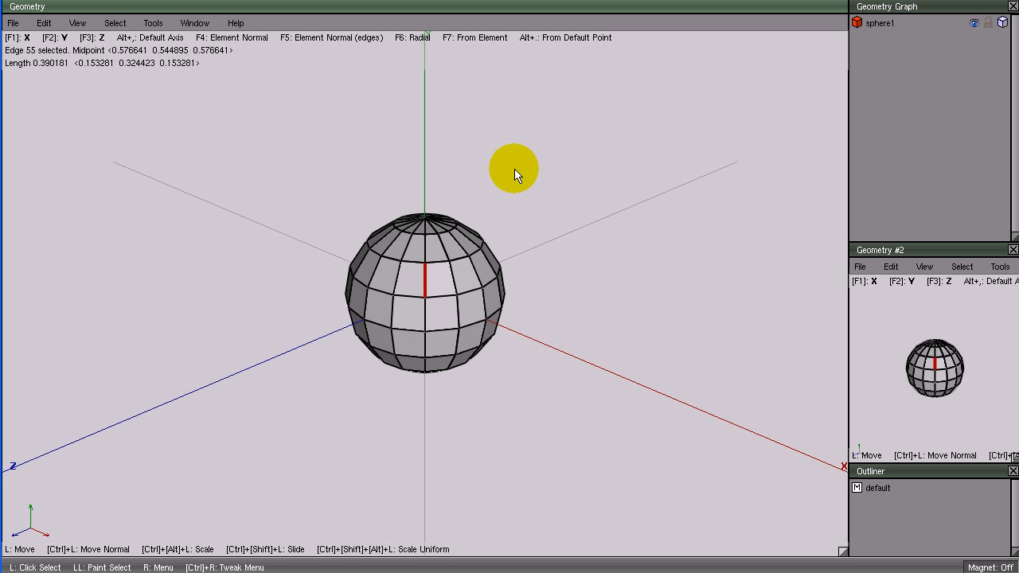
Switch to Firefox to view the AutoHotkey homepage, bring its window fully into view and return to Wings 3D
key("alt+Tab")
key("alt+Tab")
key("alt+Tab")
key("alt+Tab")
key("alt+Tab")
key("alt+Tab")
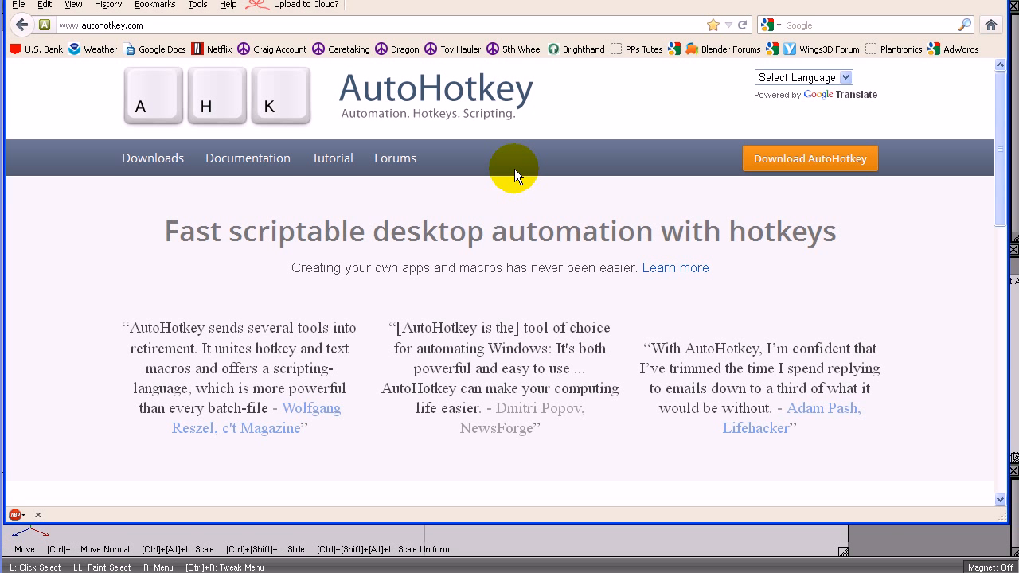
left_click_drag(547, 0, 541, 21)
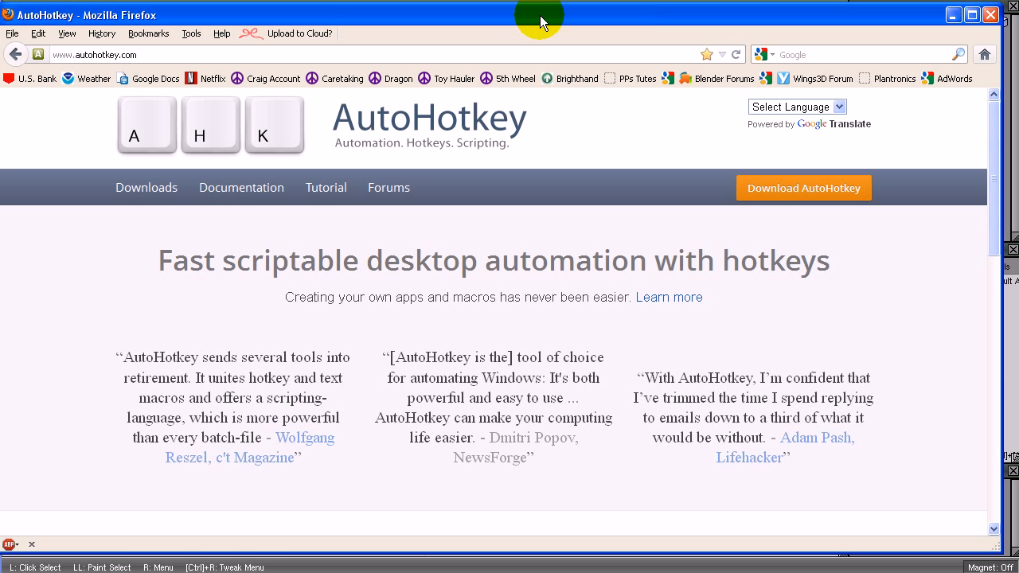
left_click_drag(541, 21, 548, 21)
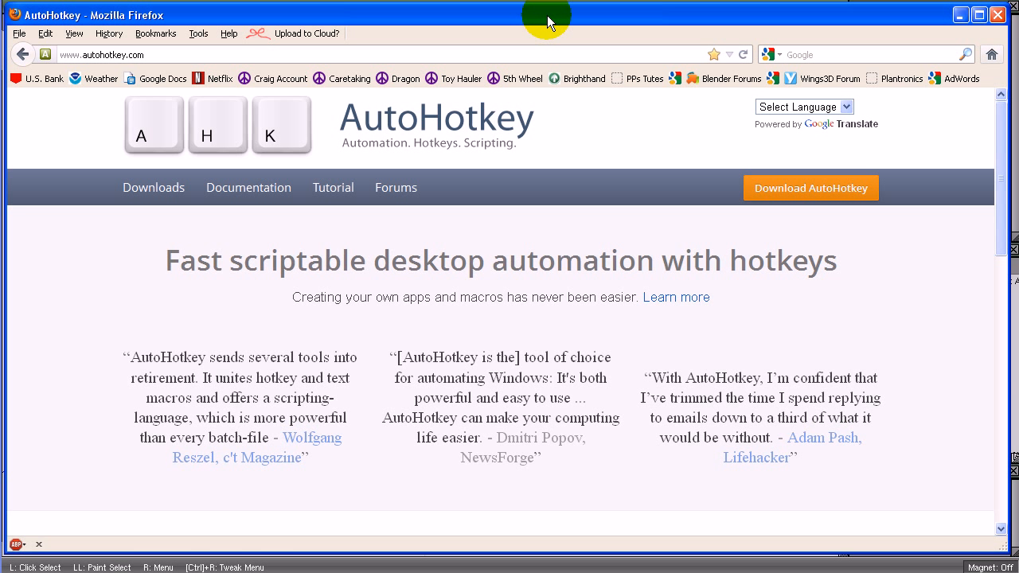
key("alt+Tab")
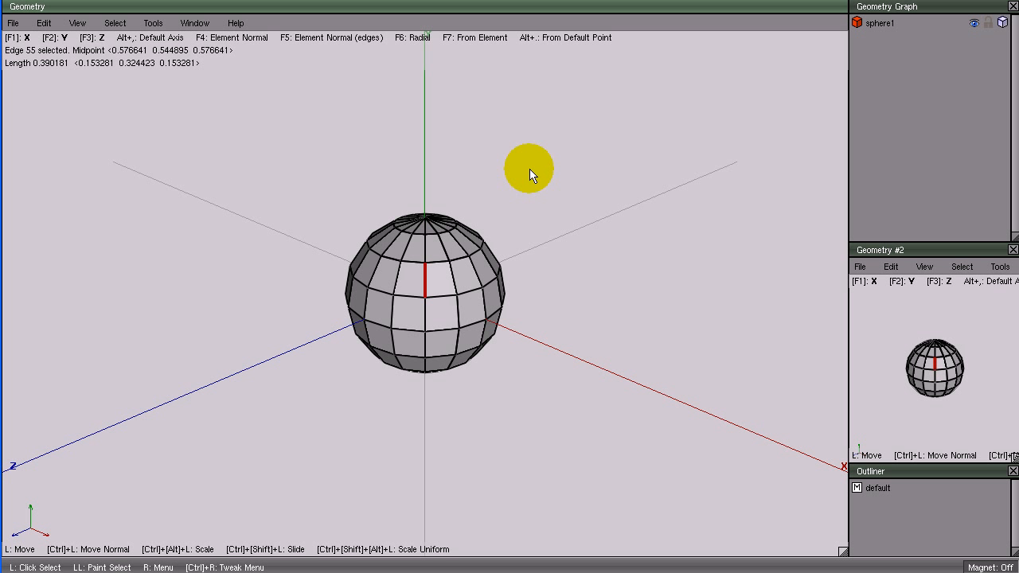
Select the whole sphere as an object instead of its single edge
key("b")
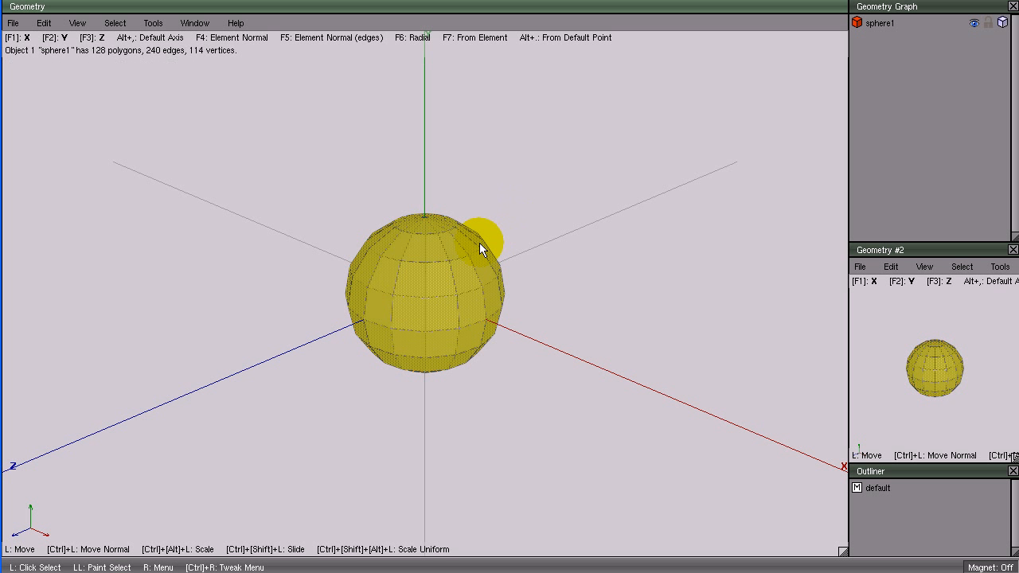
left_click(464, 276)
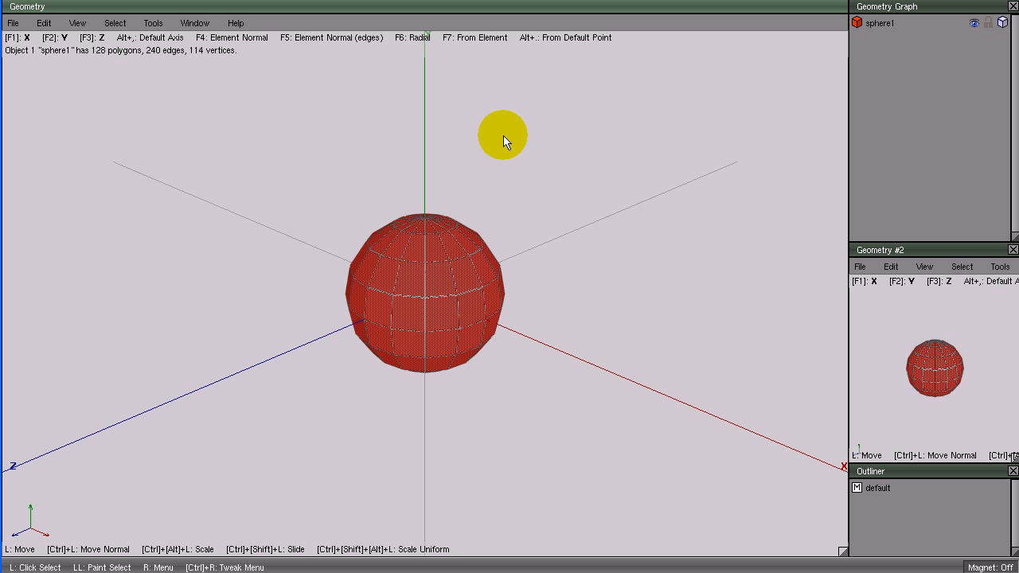
Try to move the selected sphere along the X axis
key("m")
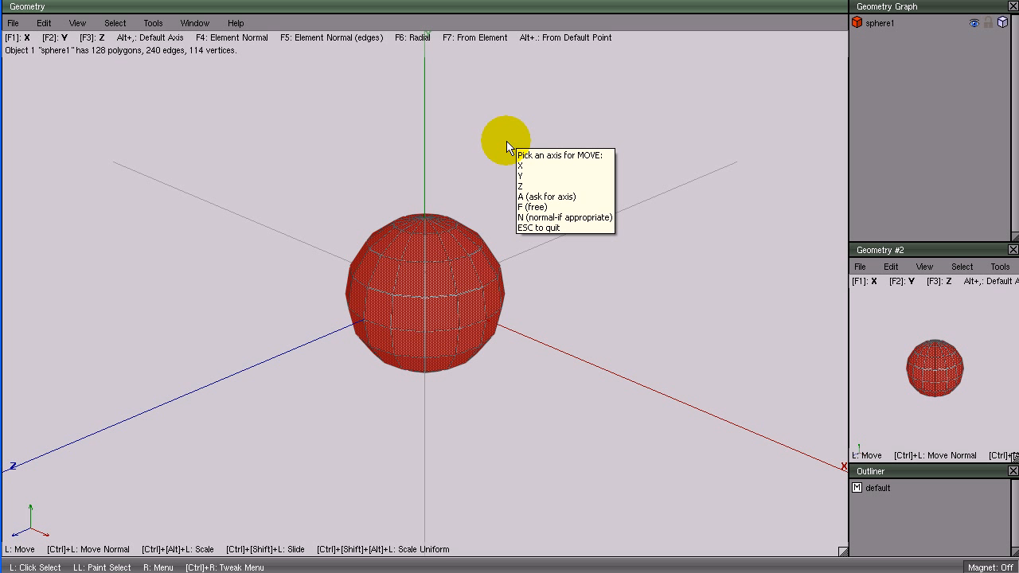
key("x")
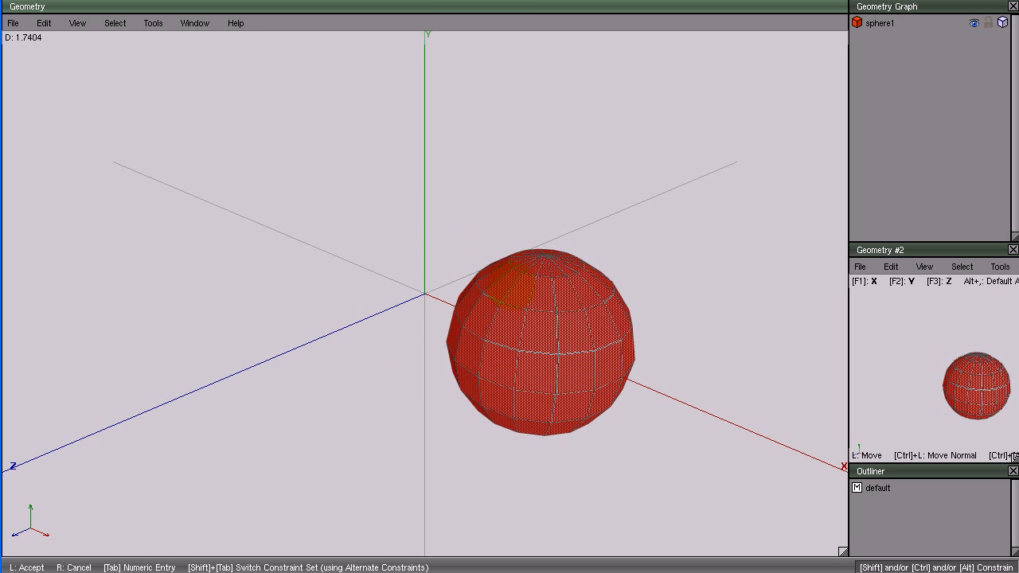
left_click(510, 147)
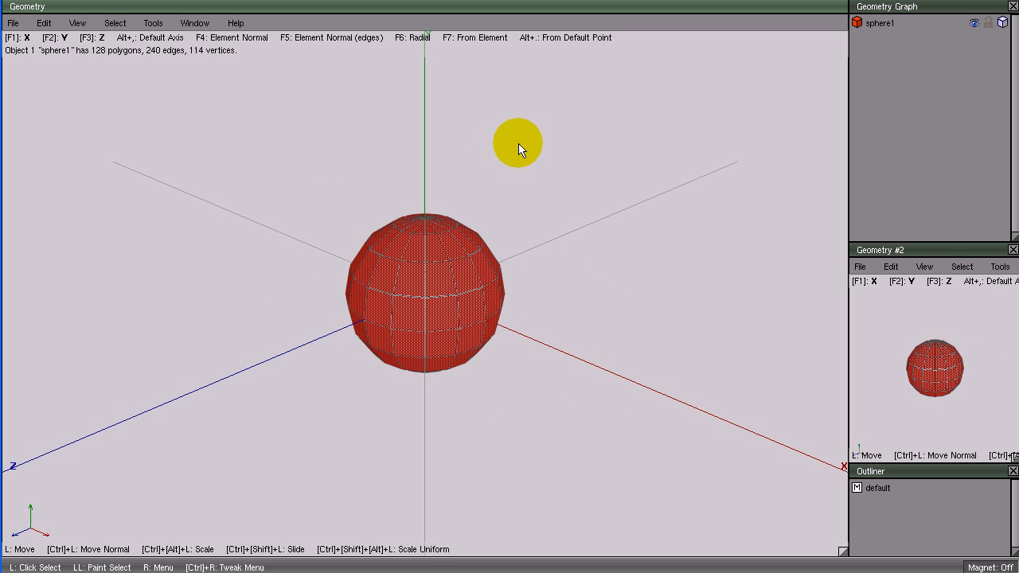
Try to rotate the selected sphere about the Y axis
key("r")
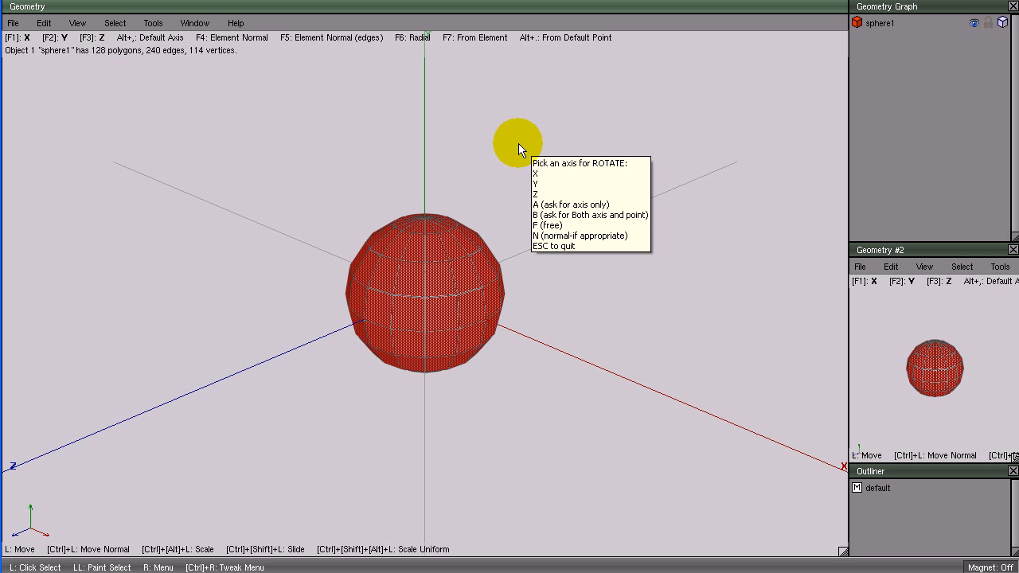
key("y")
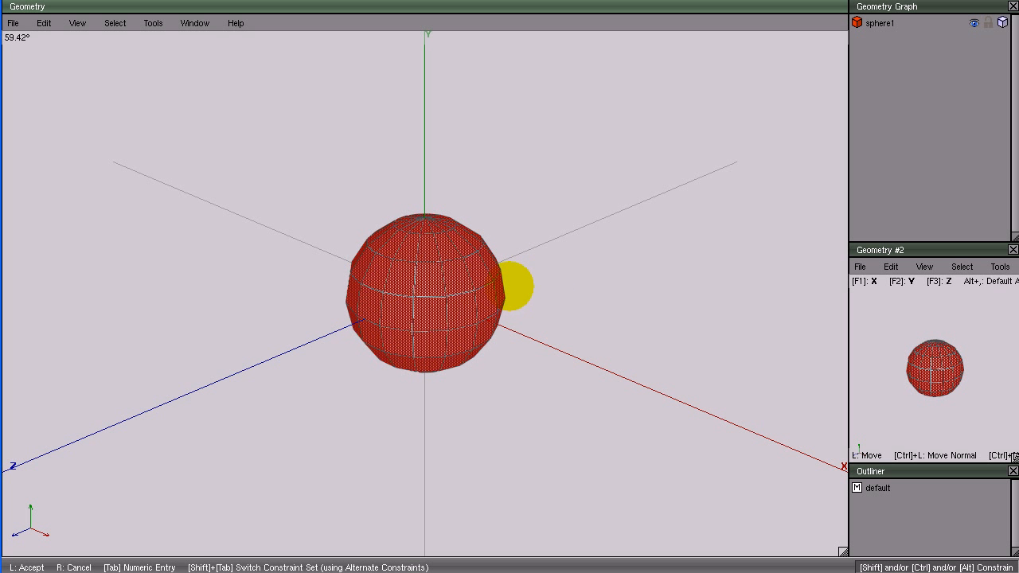
left_click(513, 285)
key("r")
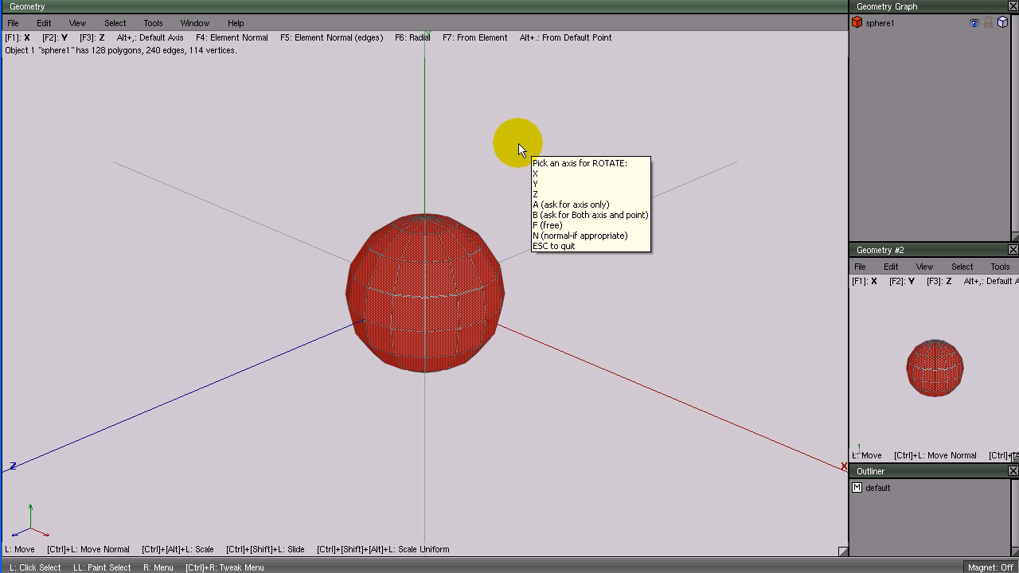
key("Escape")
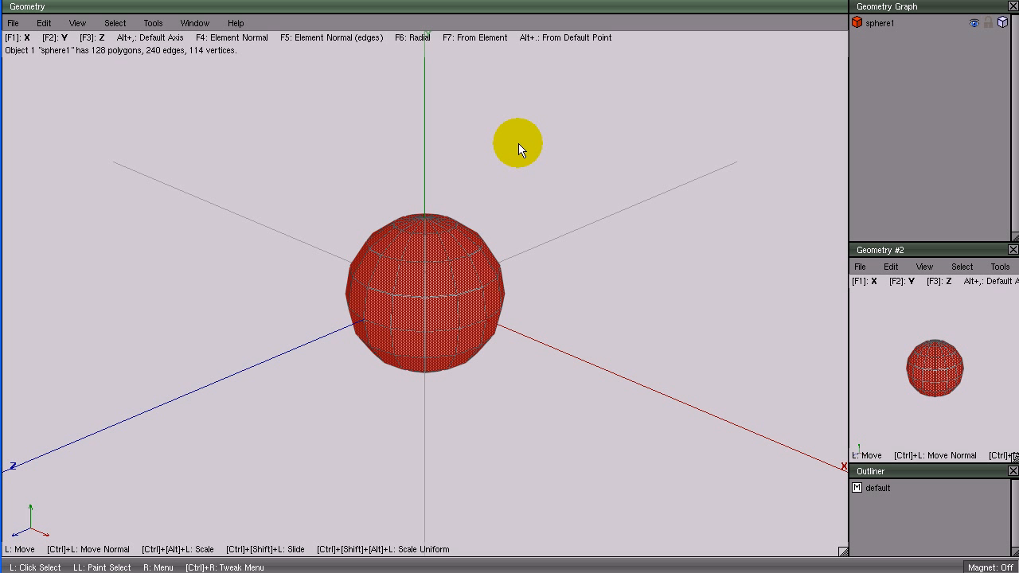
Try to rotate the sphere about a custom axis picked from one of its front edges
key("r")
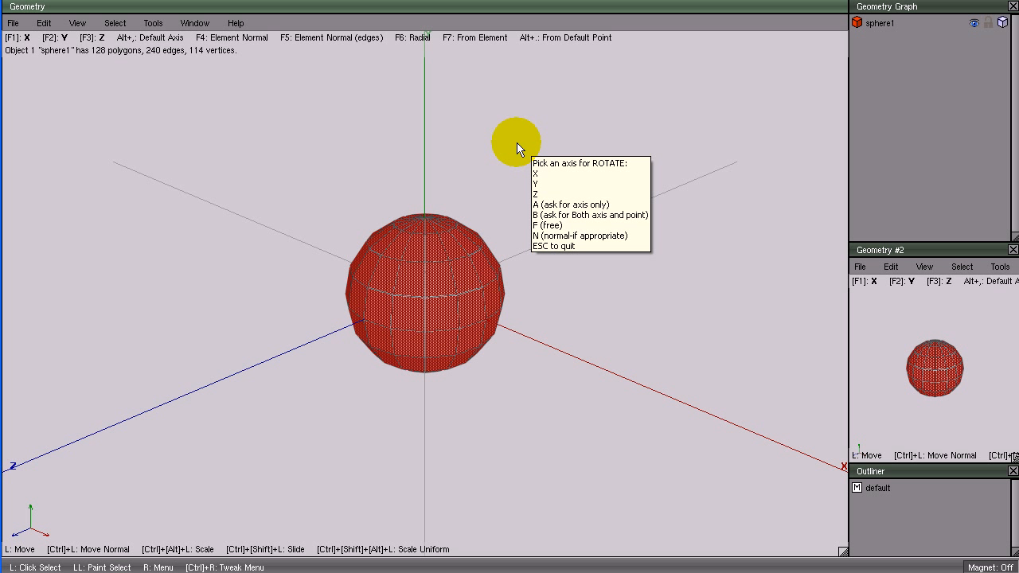
key("a")
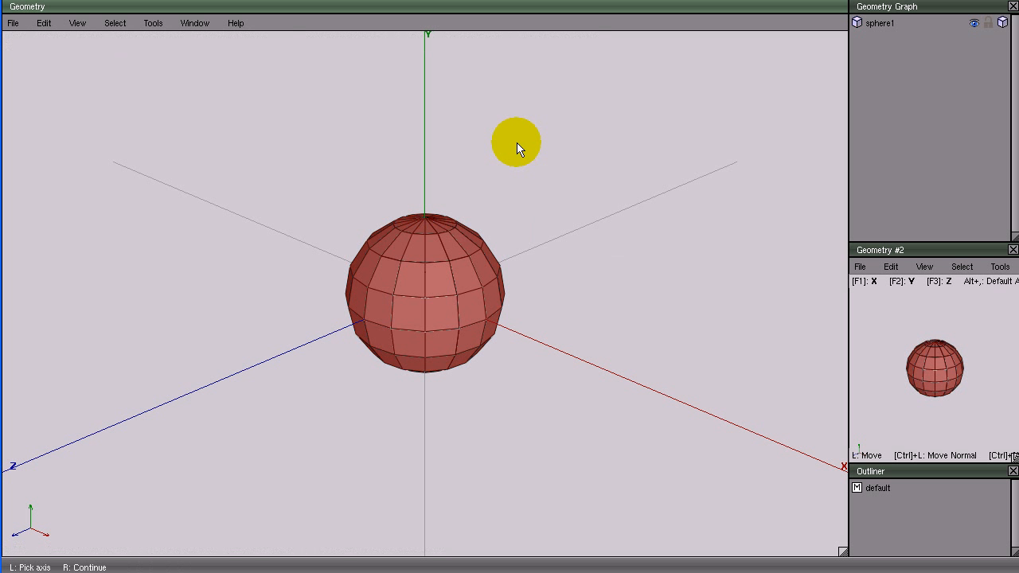
left_click(450, 277)
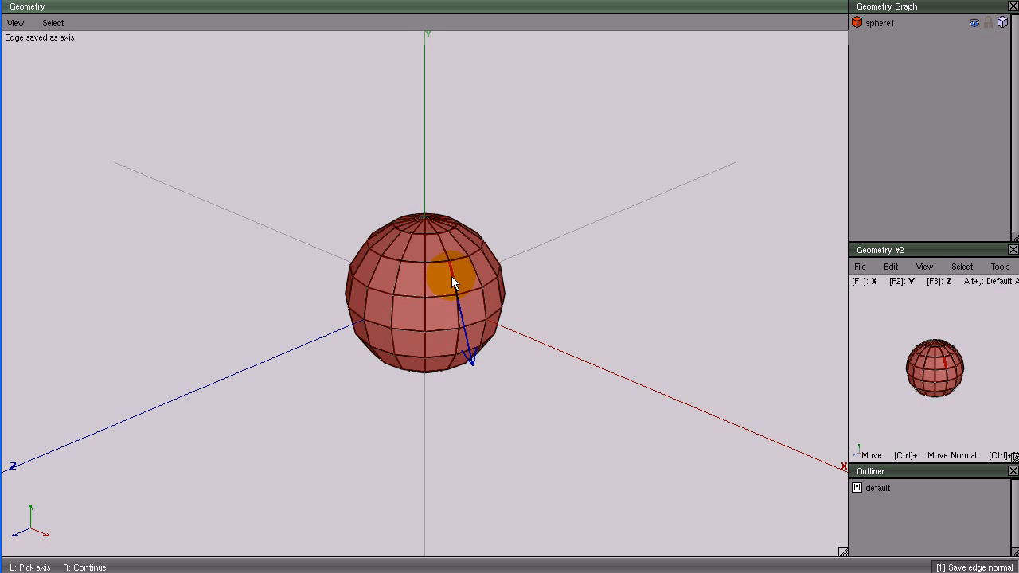
right_click(451, 277)
right_click(425, 297)
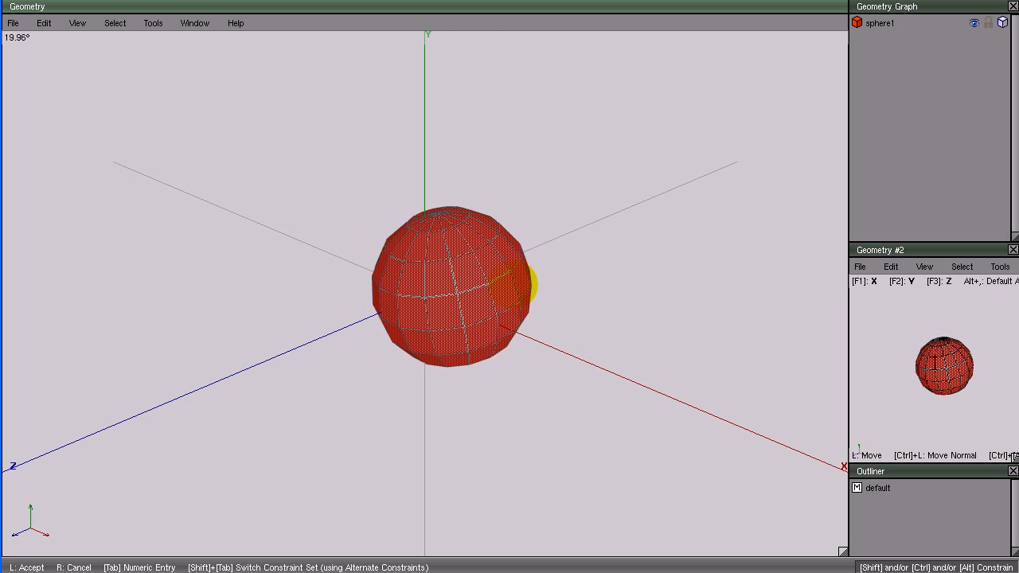
right_click(511, 285)
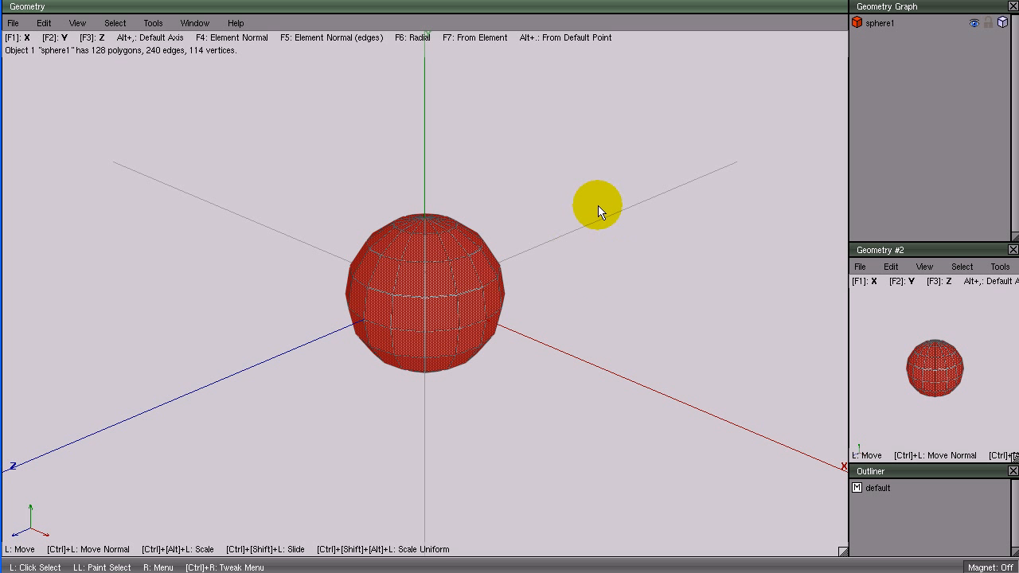
Try to scale the sphere along the Z axis to about 299% and undo the scaling
right_click(504, 118)
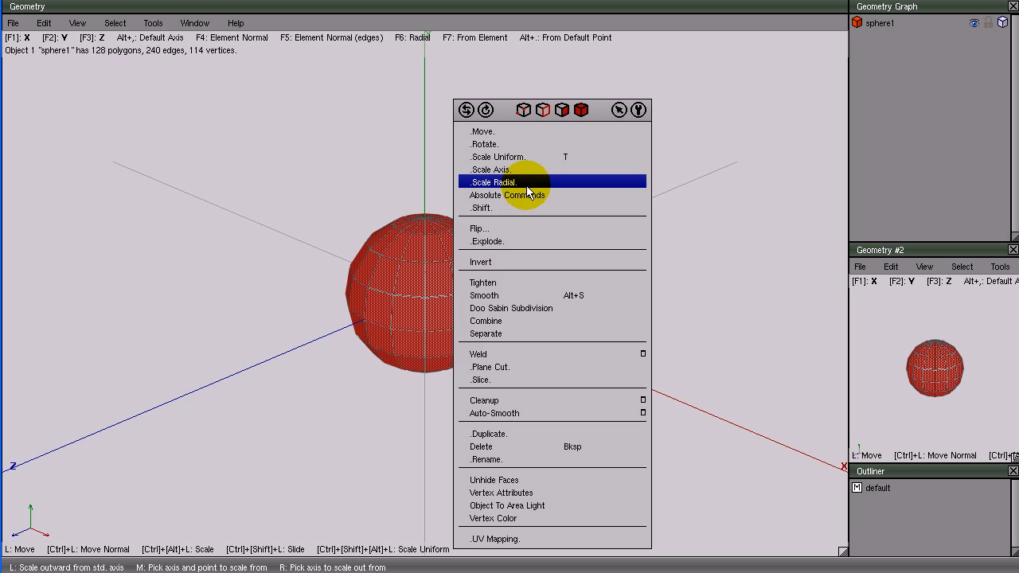
left_click(425, 161)
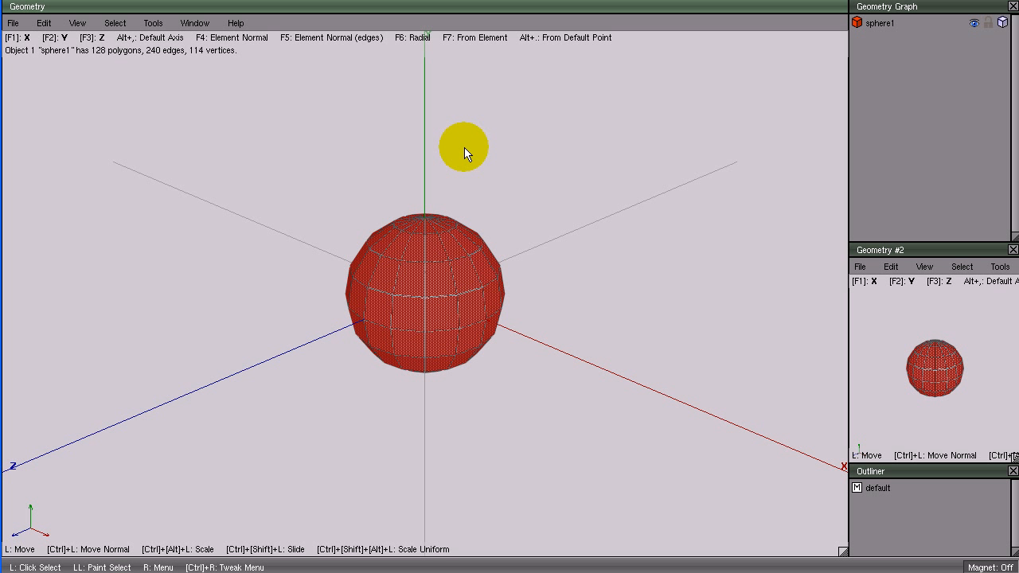
left_click(528, 164, "ctrl+alt")
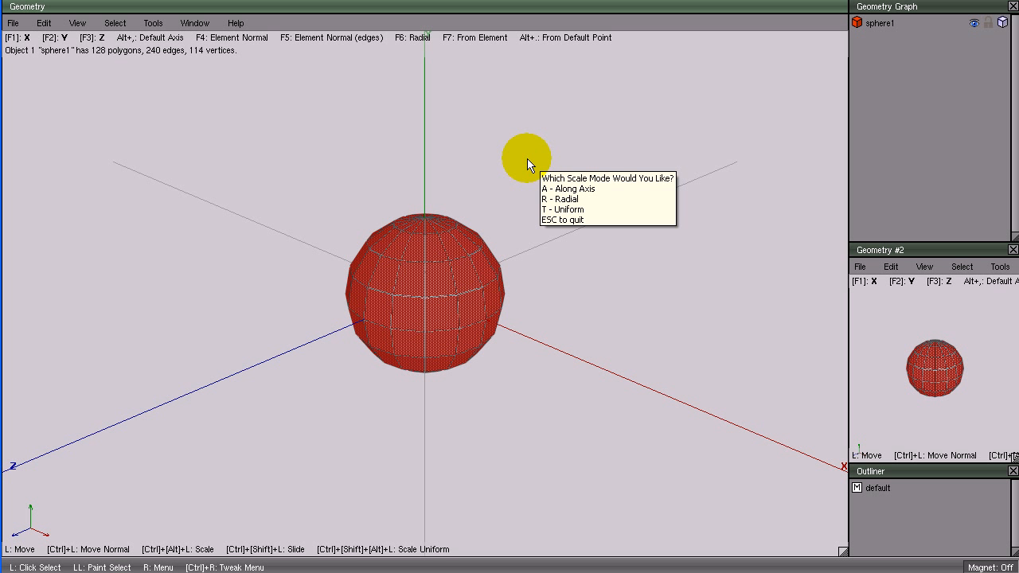
key("a")
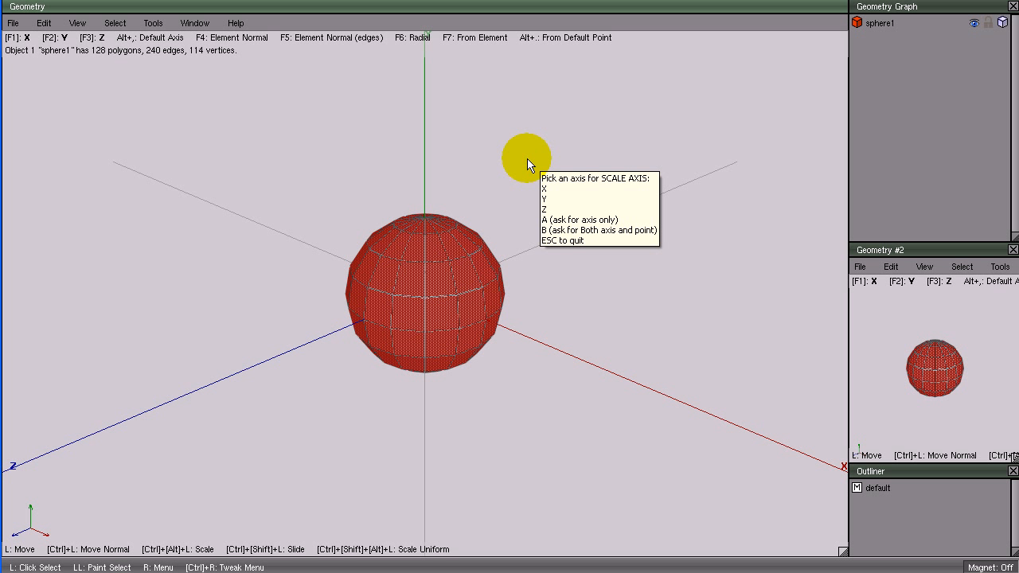
key("z")
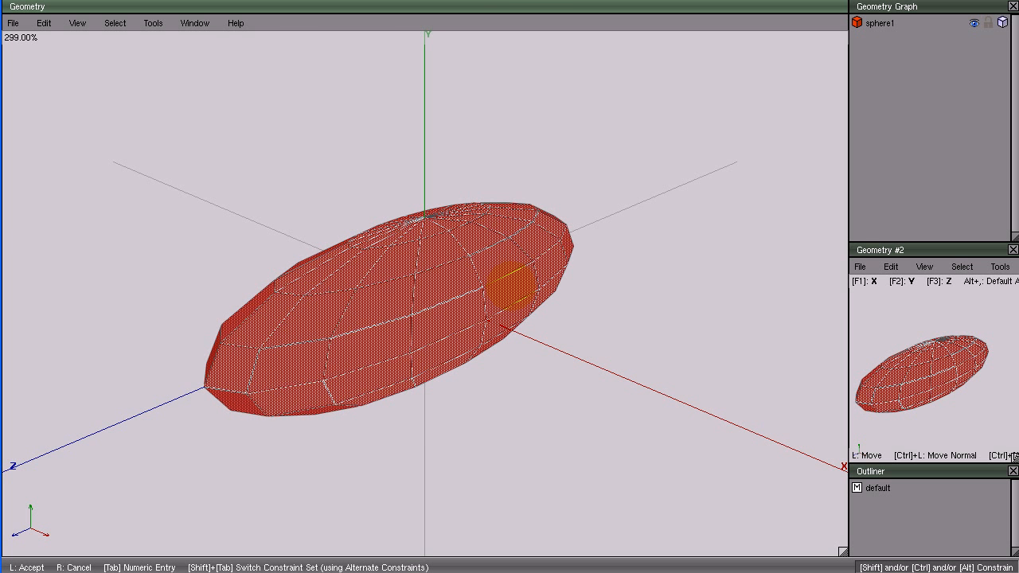
left_click(509, 282)
right_click(528, 121)
left_click(403, 121)
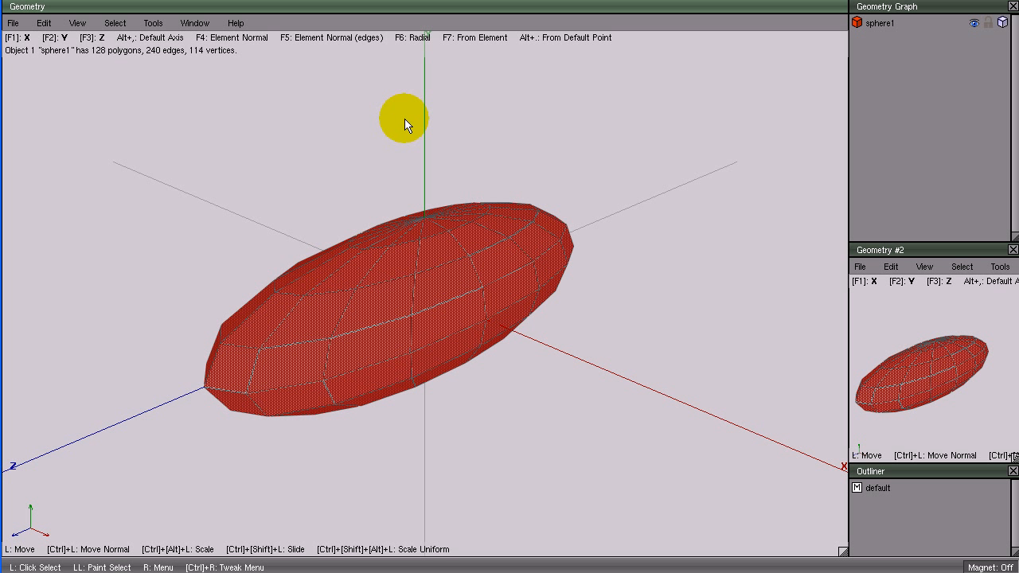
key("ctrl+z")
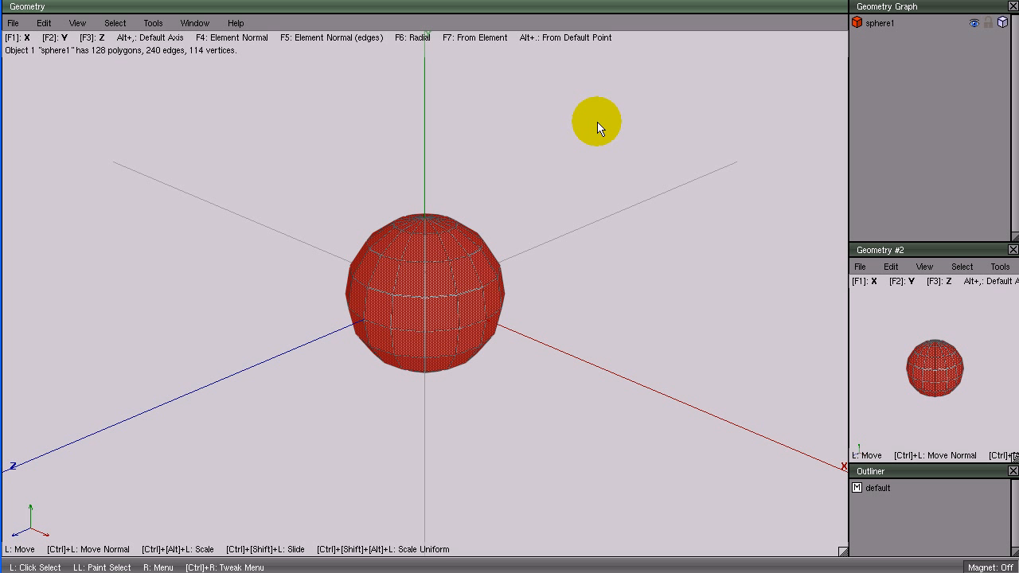
Move the sphere away from the origin along the X axis and rotate it about 42° around the Y axis
key("m")
left_click(534, 146)
key("r")
key("y")
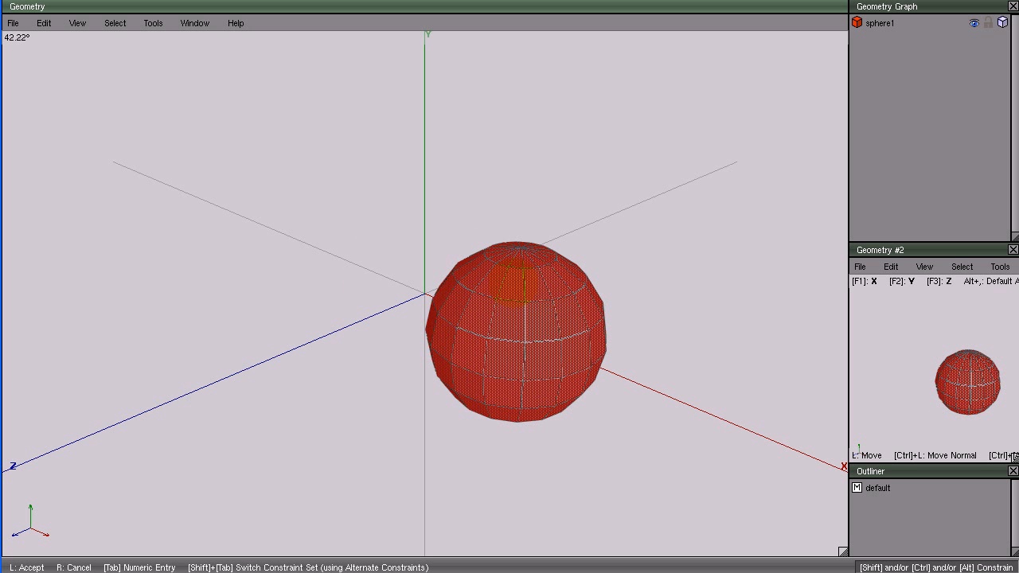
left_click(534, 145)
Try to stretch the moved sphere along the Z axis and undo the stretch
key("s")
key("a")
key("x")
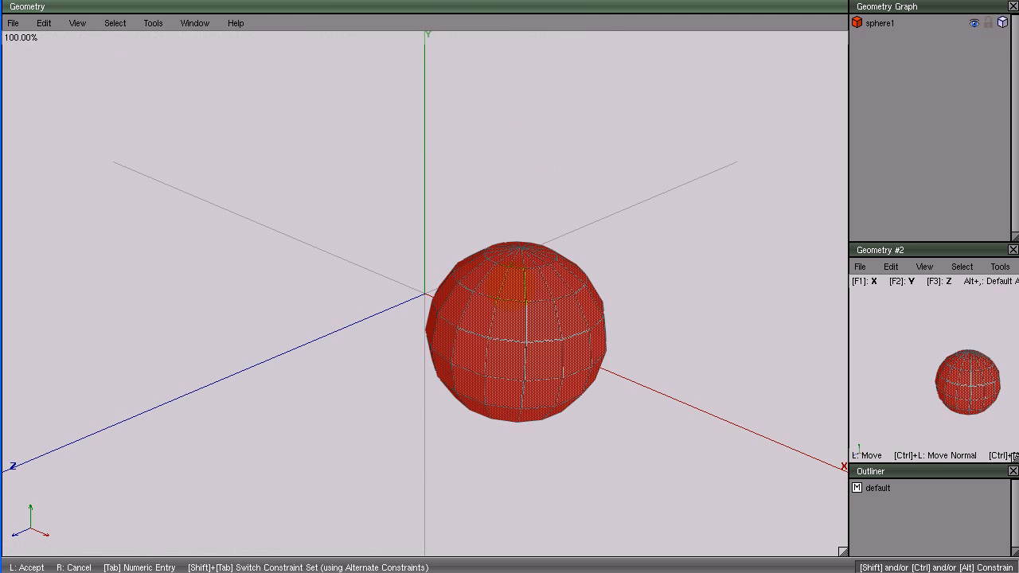
left_click(534, 144)
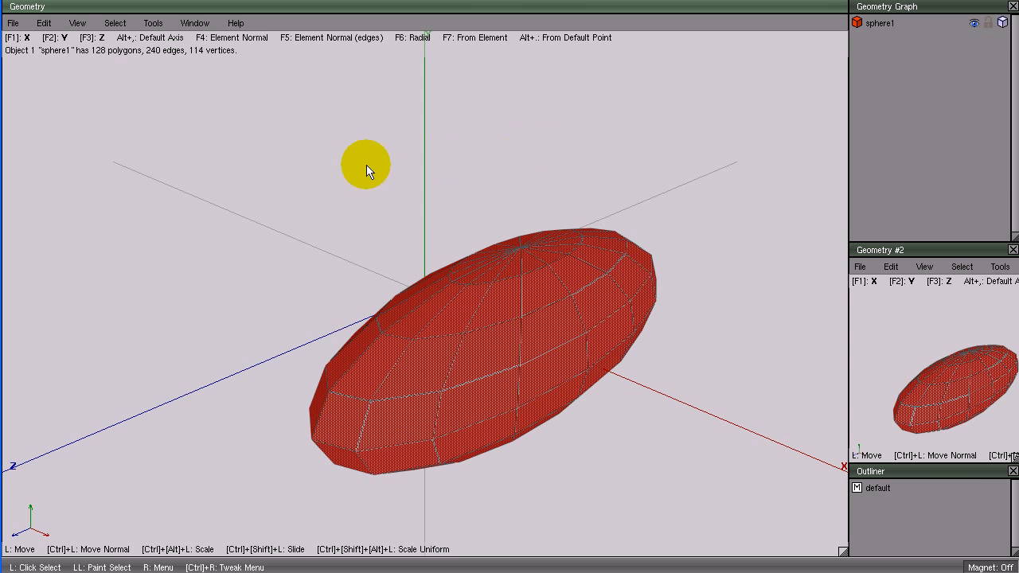
mouse_move(311, 188)
middle_mouse_down()
mouse_move(390, 200)
mouse_move(319, 193)
mouse_move(277, 293)
mouse_move(329, 325)
mouse_move(313, 195)
middle_mouse_up()
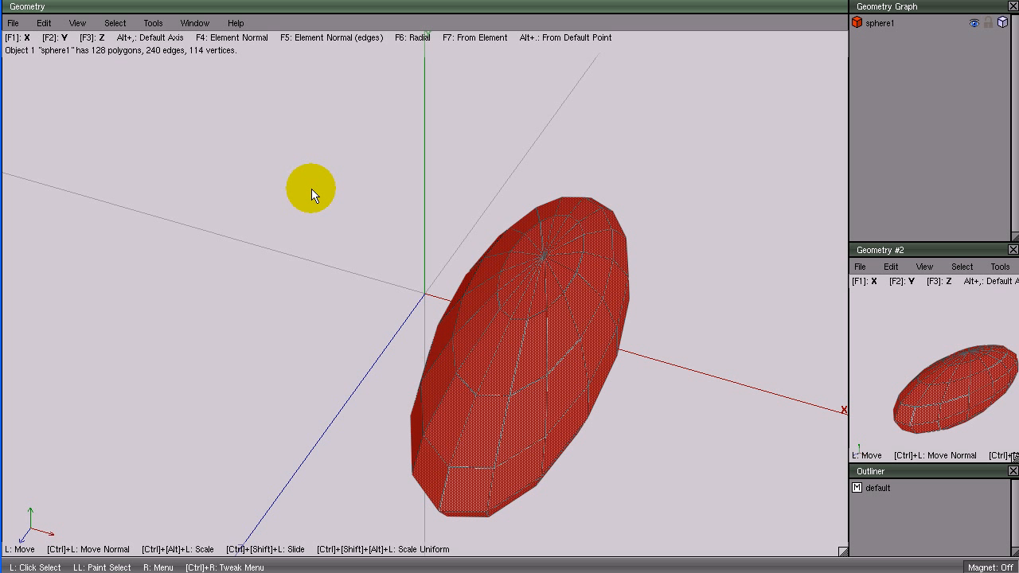
key("ctrl+z")
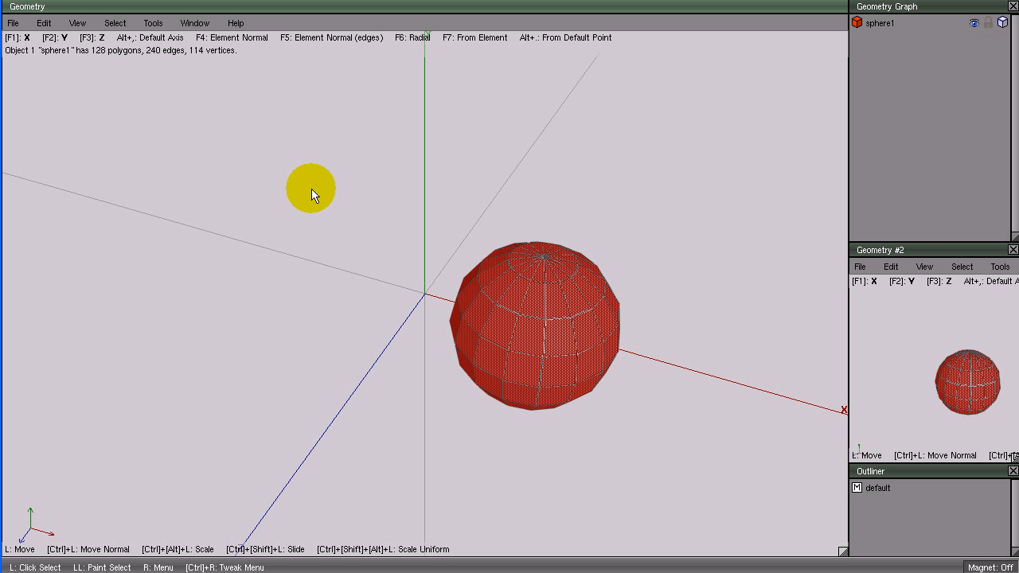
Examine the options offered in the Special Functions Menu and close it
right_click(312, 195)
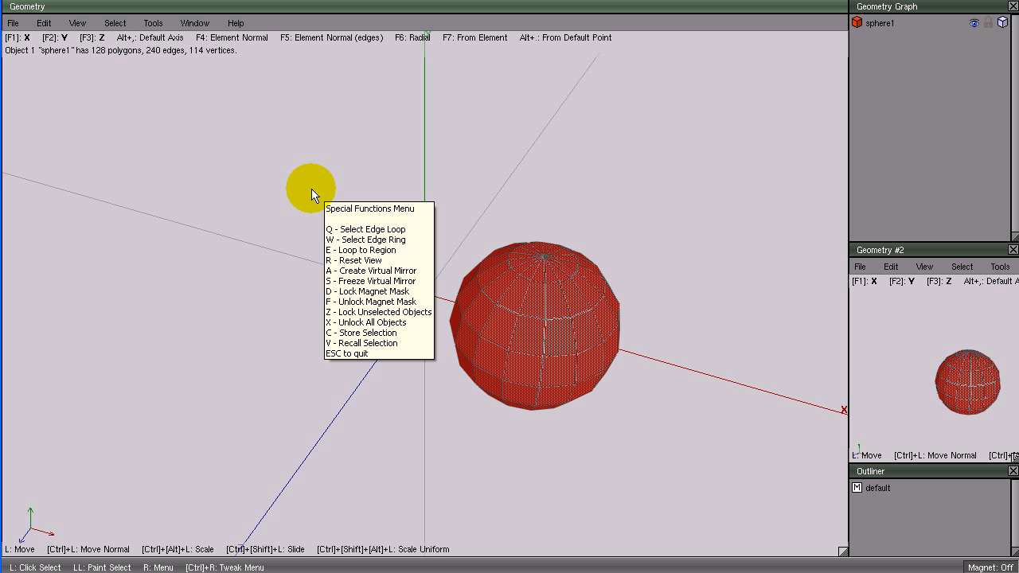
key("Escape")
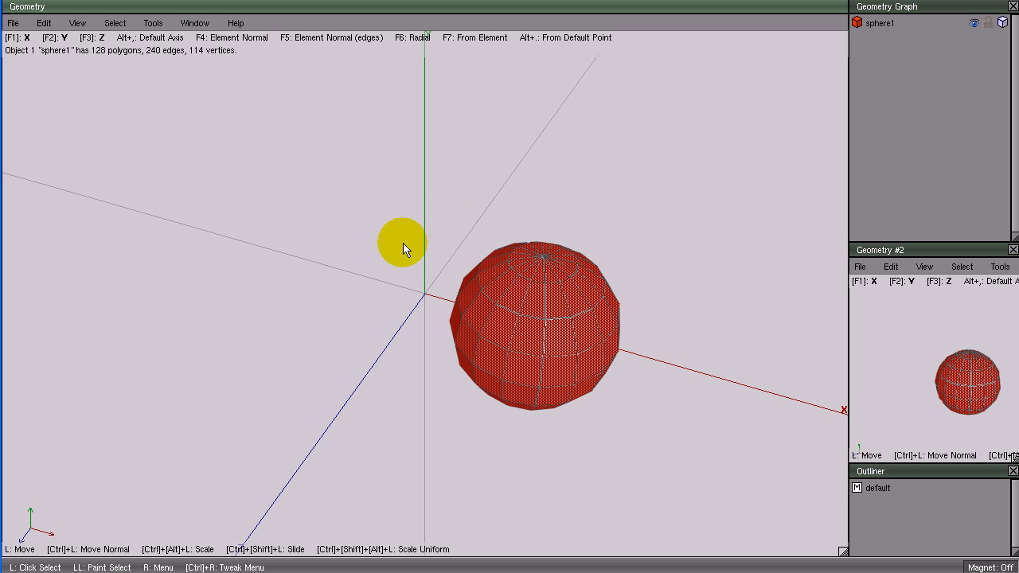
Switch to edge selection and select the full horizontal edge loop around the upper part of the sphere
left_click(465, 366)
key("2")
key("space")
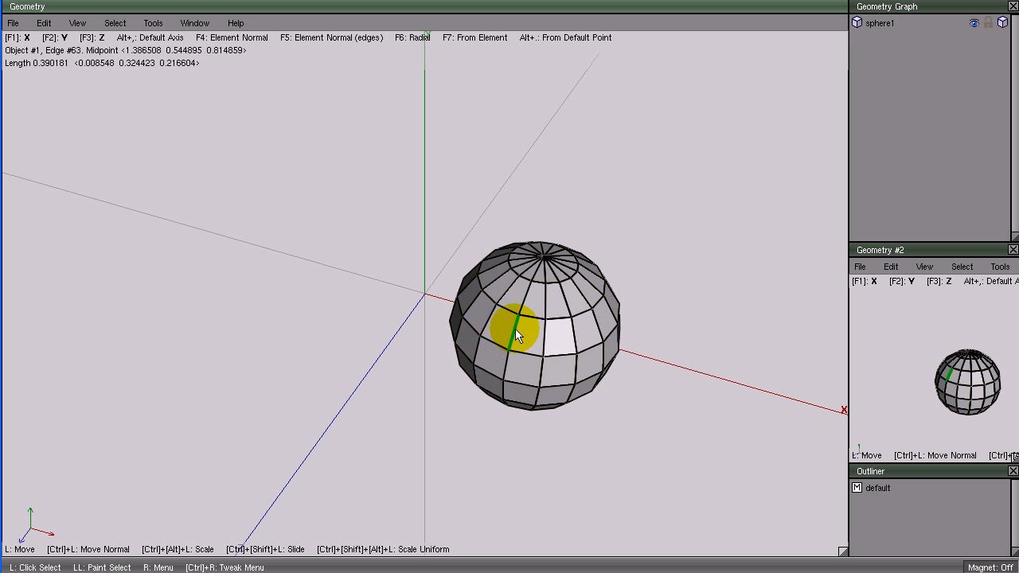
left_click(509, 313)
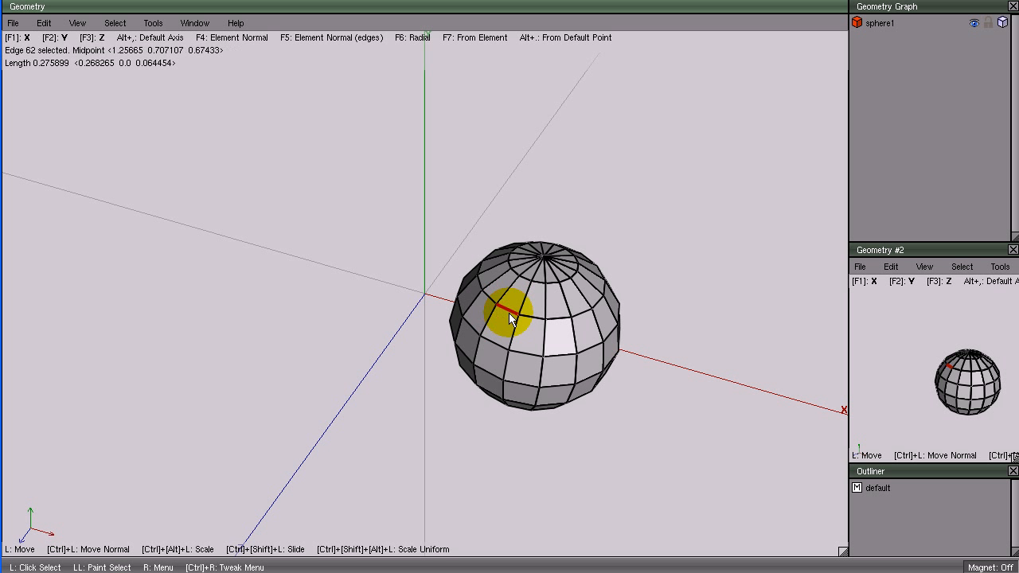
scroll(508, 313, "up", 5)
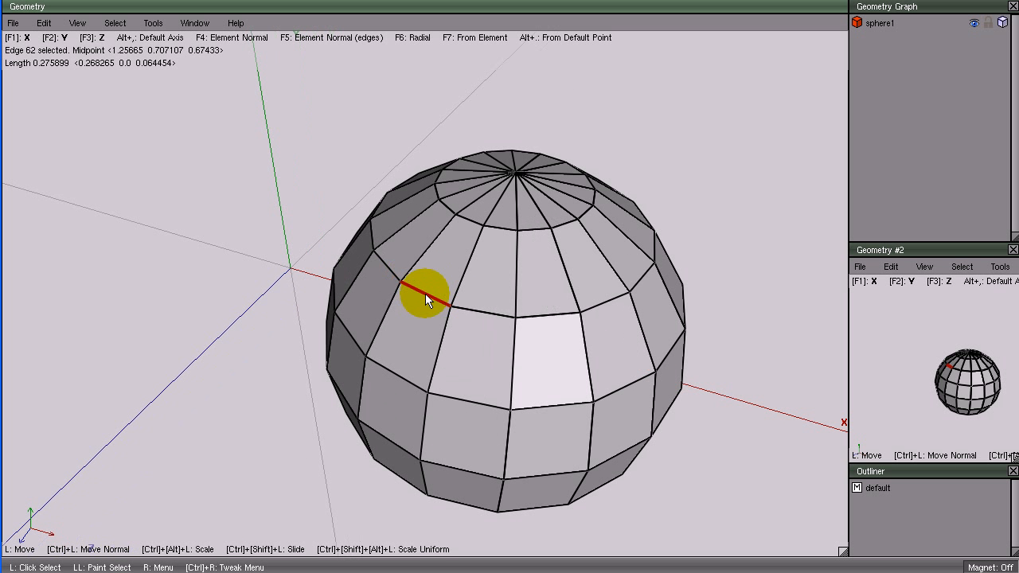
key("l")
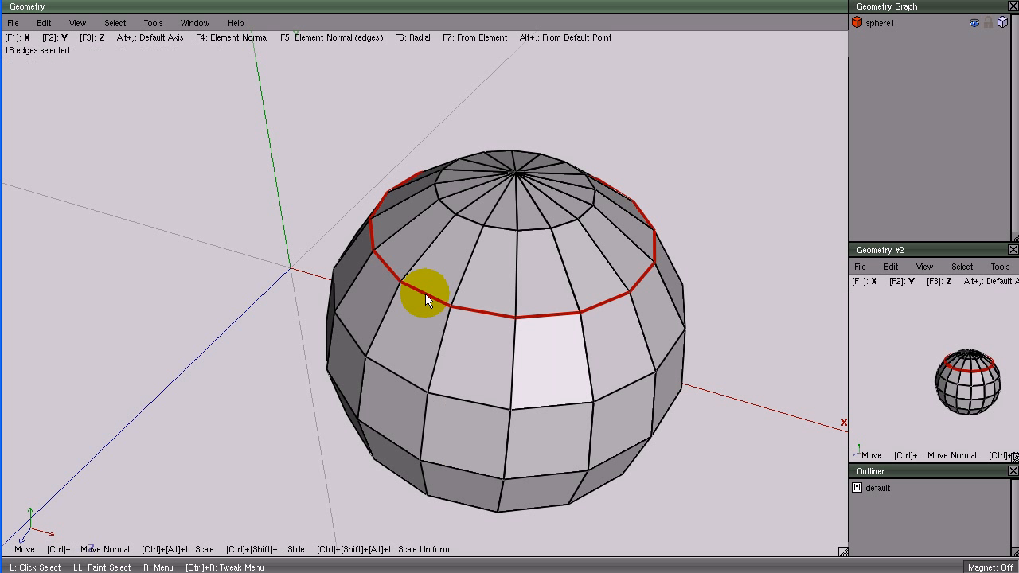
Add three neighbouring vertical edge loops on the sphere's front to the selection, and clear the selection
double_click(431, 352)
double_click(514, 357)
double_click(582, 363)
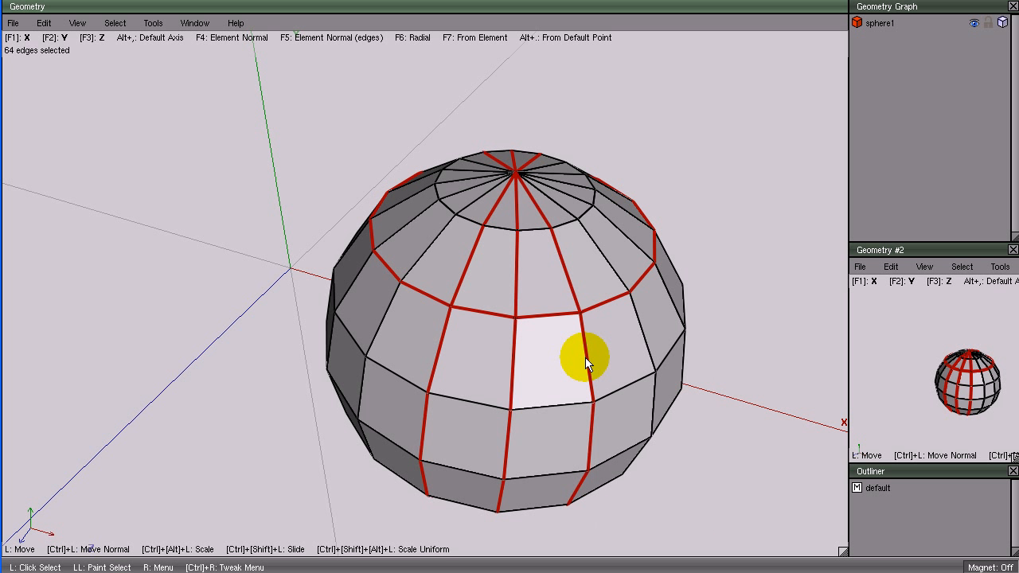
key("space")
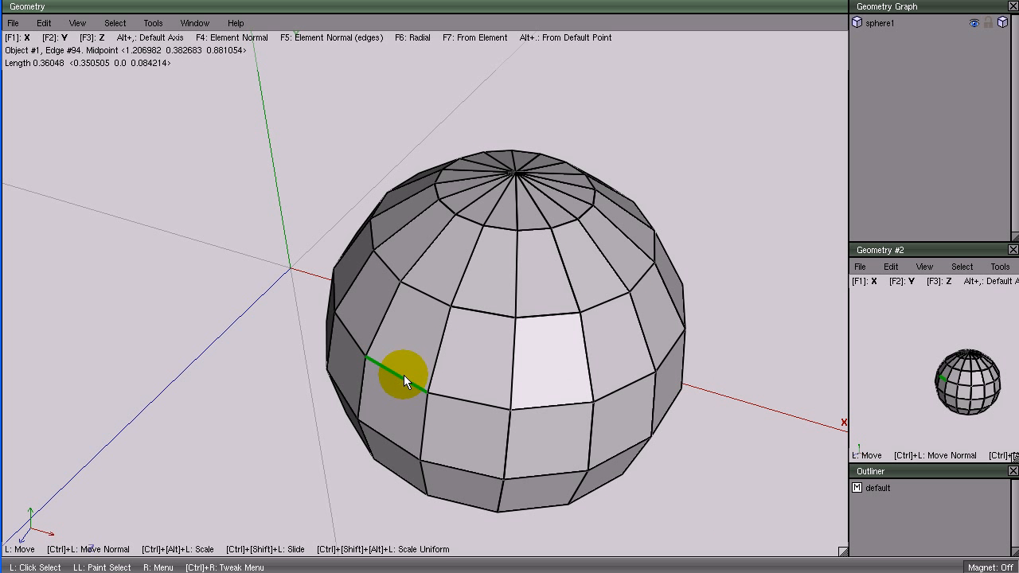
Select the vertical edge rings through four different horizontal edges across the sphere's front, and clear the selection
key("grave")
key("w")
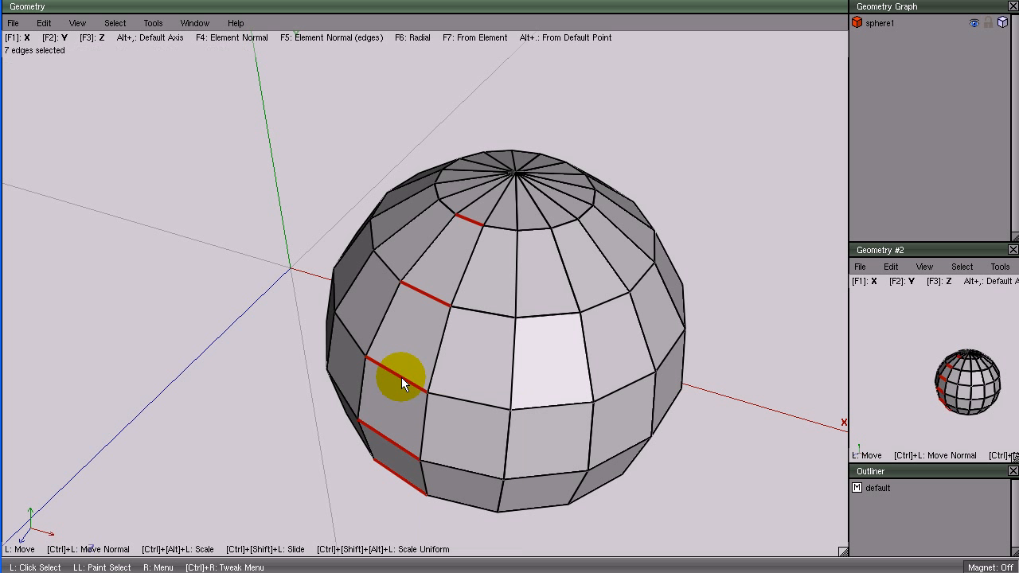
key("grave")
key("w")
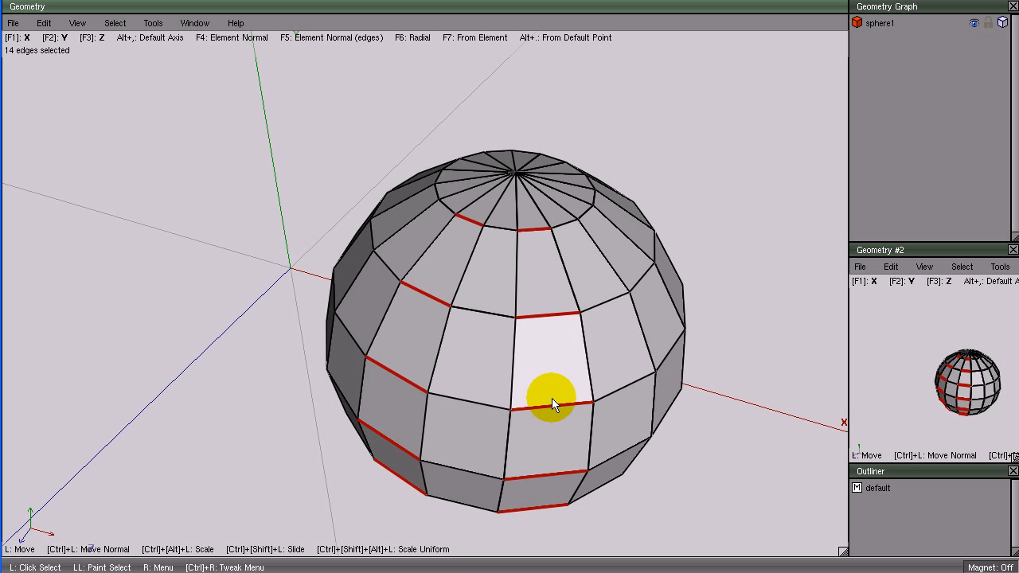
key("grave")
key("w")
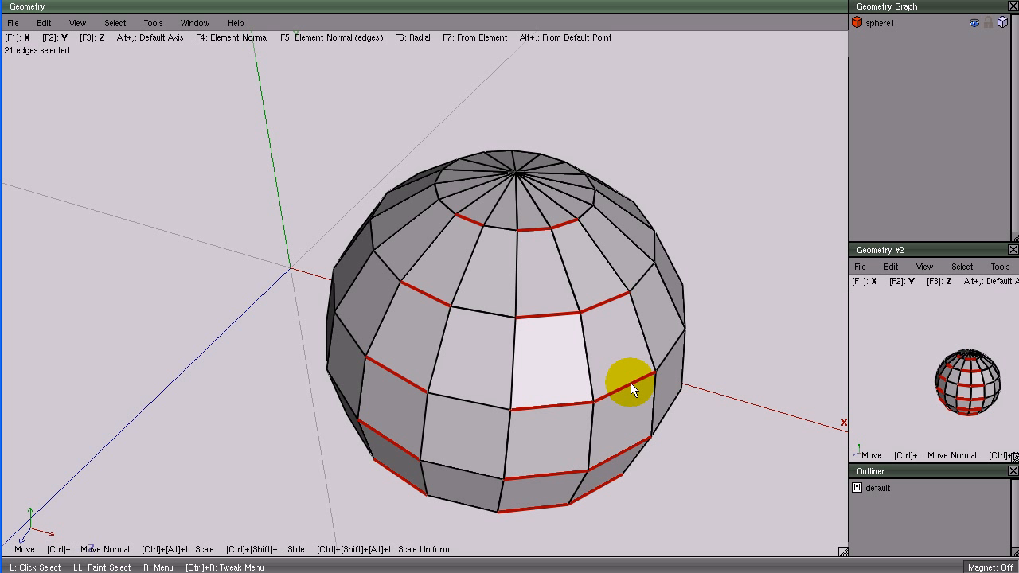
key("grave")
key("w")
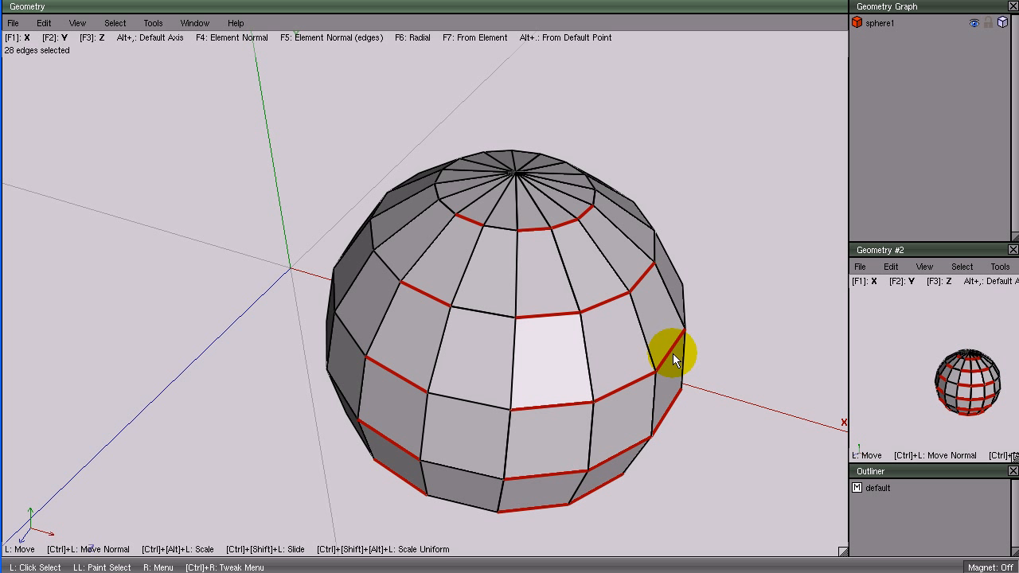
key("space")
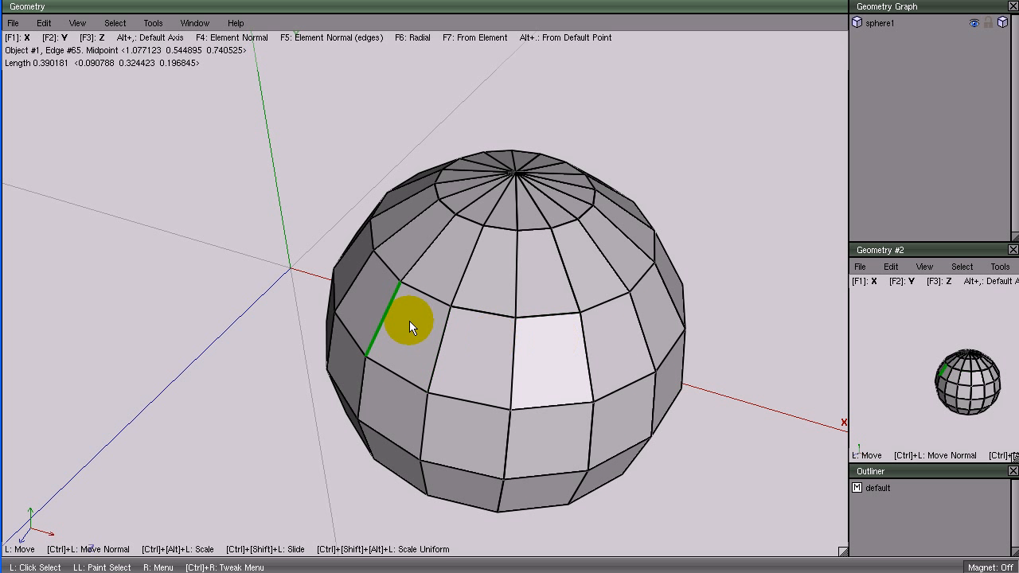
Reset the view with the Reset View special function, and review the special functions list once more before dismissing it
right_click(273, 285)
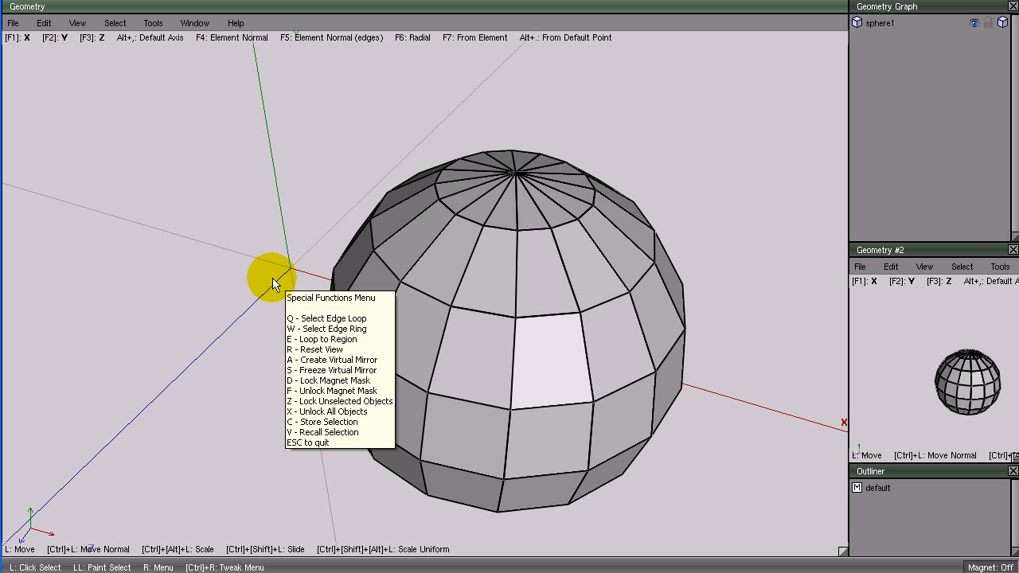
key("r")
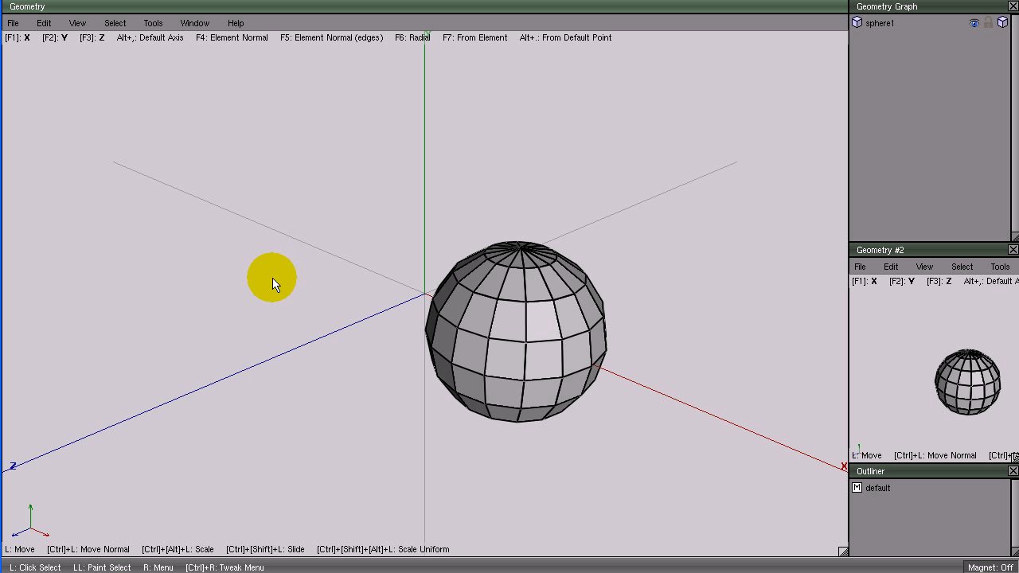
right_click(273, 285)
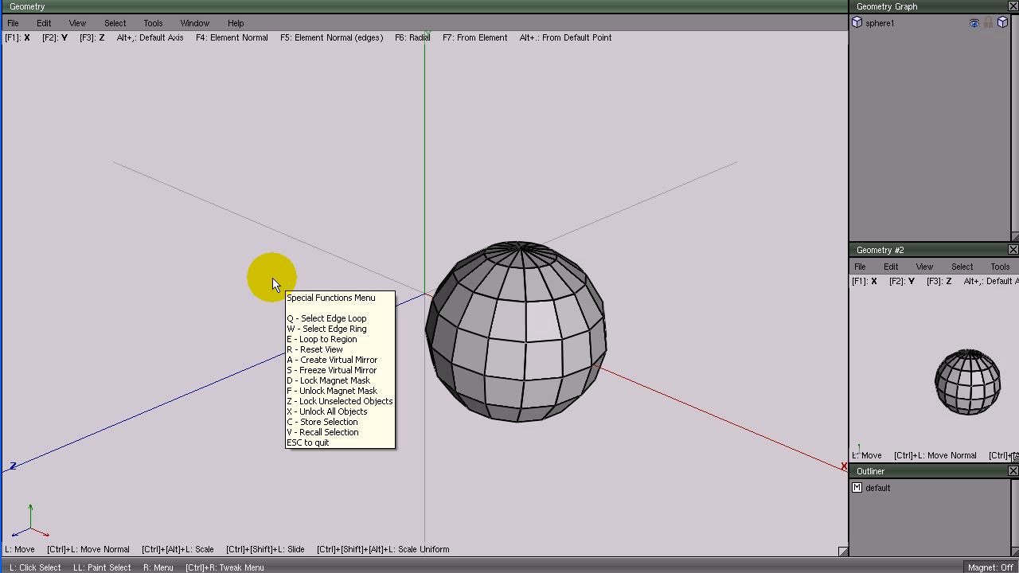
key("Escape")
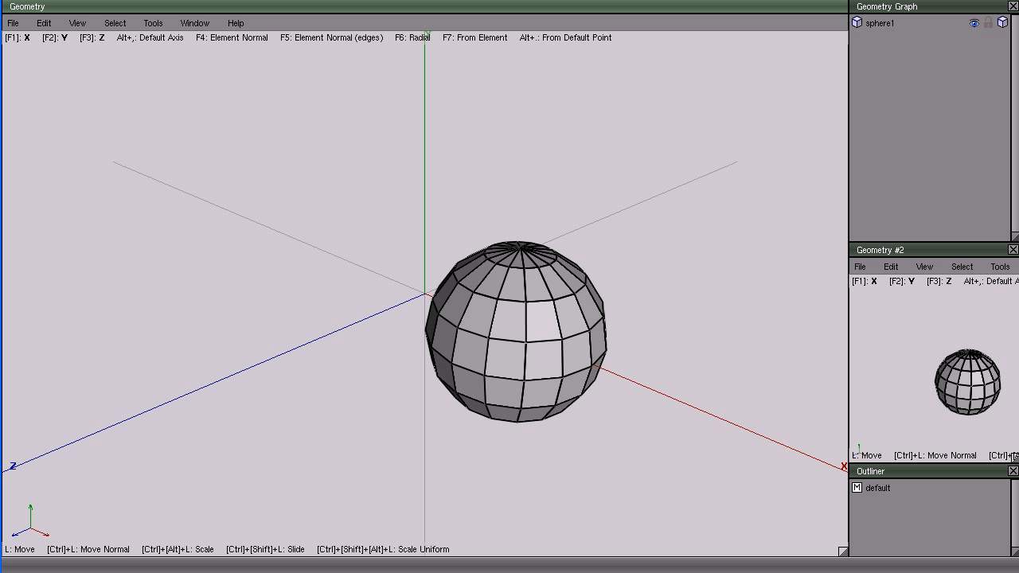
Select two adjoining edges on the sphere's lower front, and repeatedly grow and shrink the edge selection
left_click(511, 381)
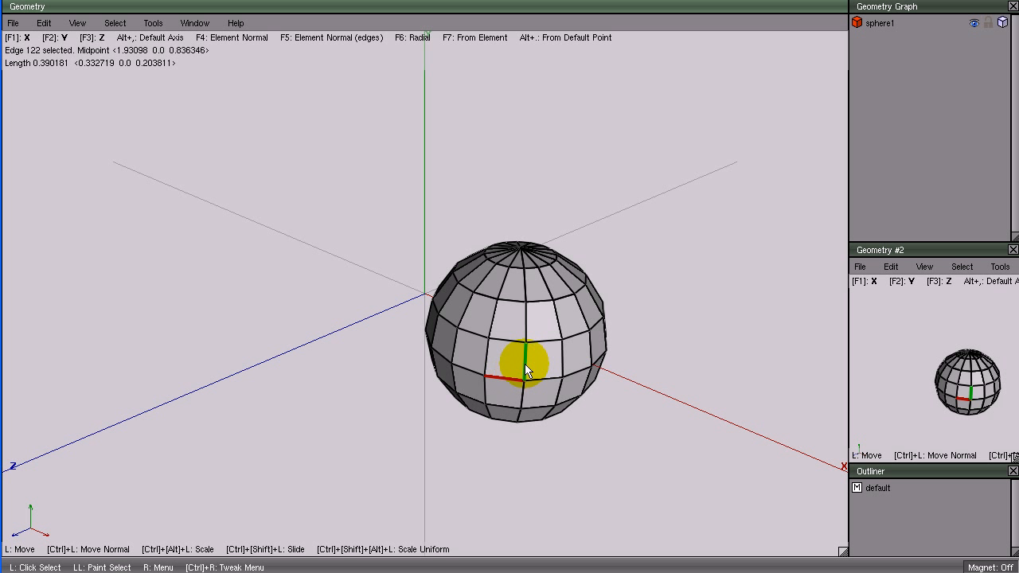
left_click(526, 366)
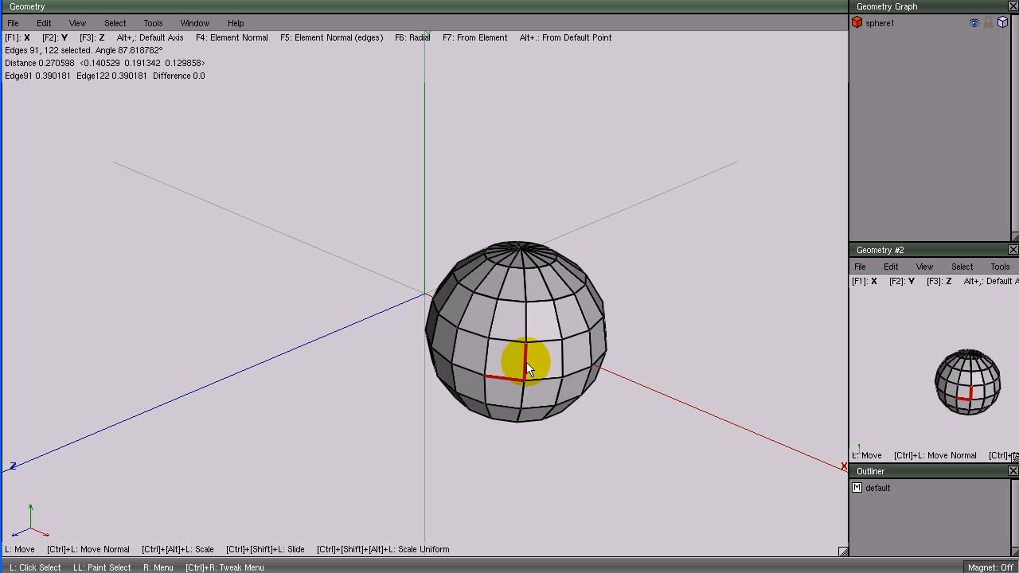
key("plus")
key("plus")
key("plus")
key("minus")
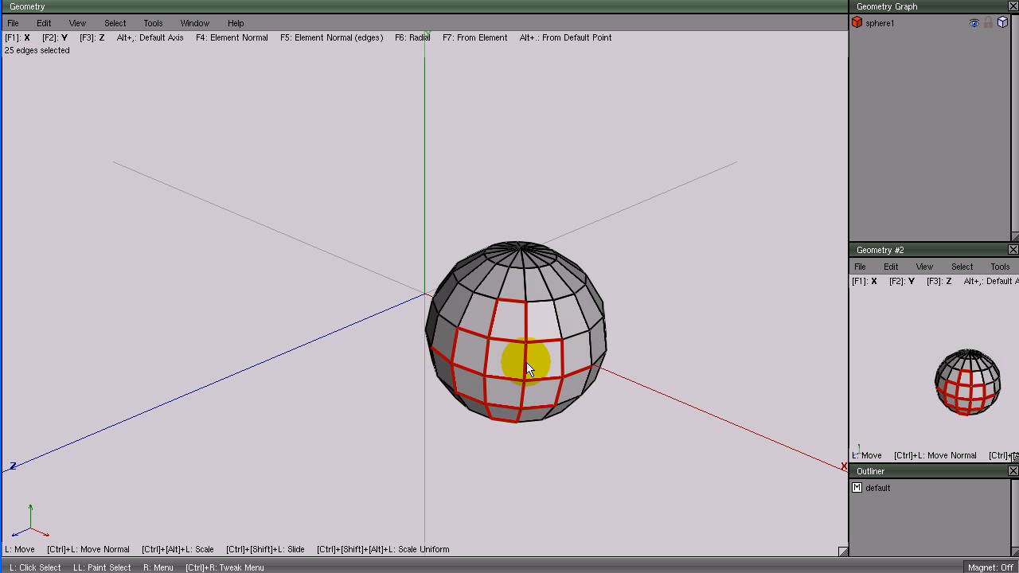
key("minus")
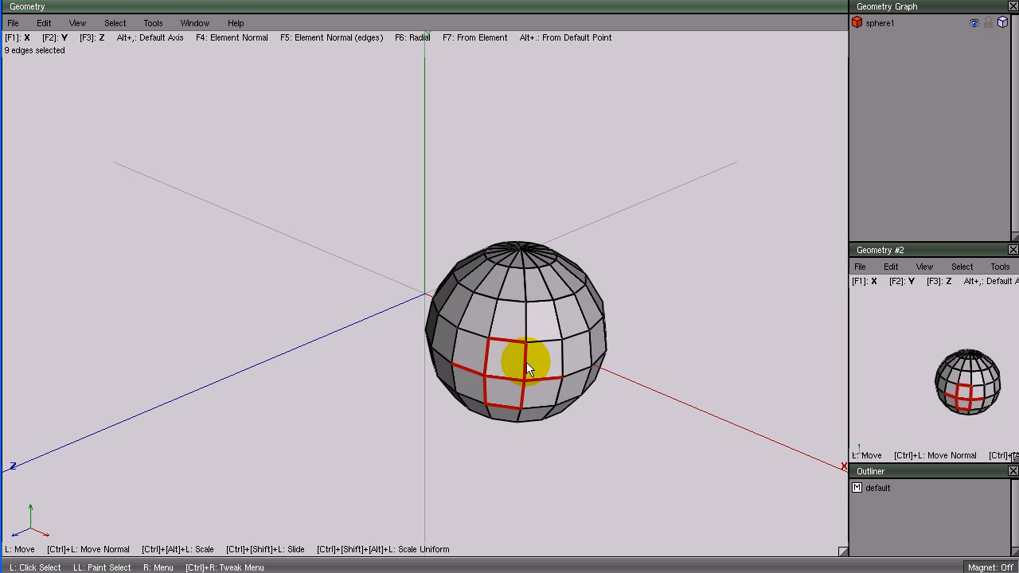
key("minus")
key("plus")
Invert the edge selection and invert it back, twice in a row
key("ctrl+shift+i")
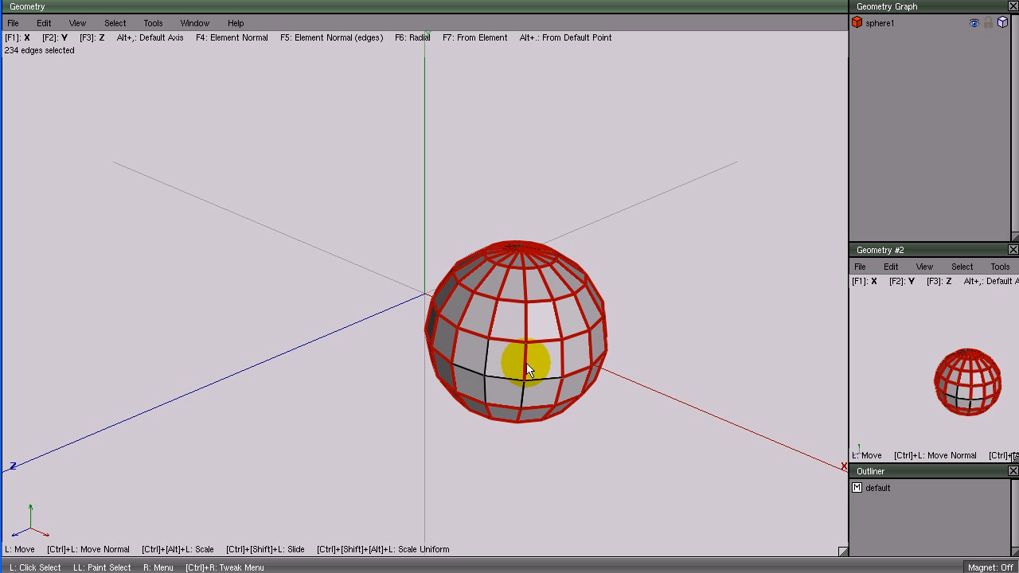
key("ctrl+shift+i")
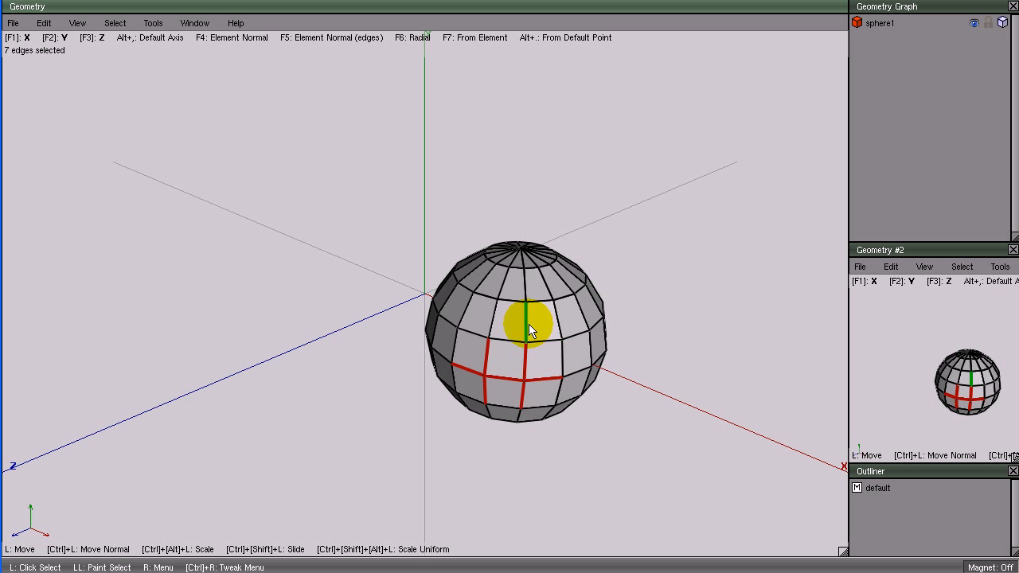
key("ctrl+shift+i")
key("ctrl+shift+i")
Select edges similar to the current ones, clear the selection, and select all edges similar to one vertical edge on the upper front
key("i")
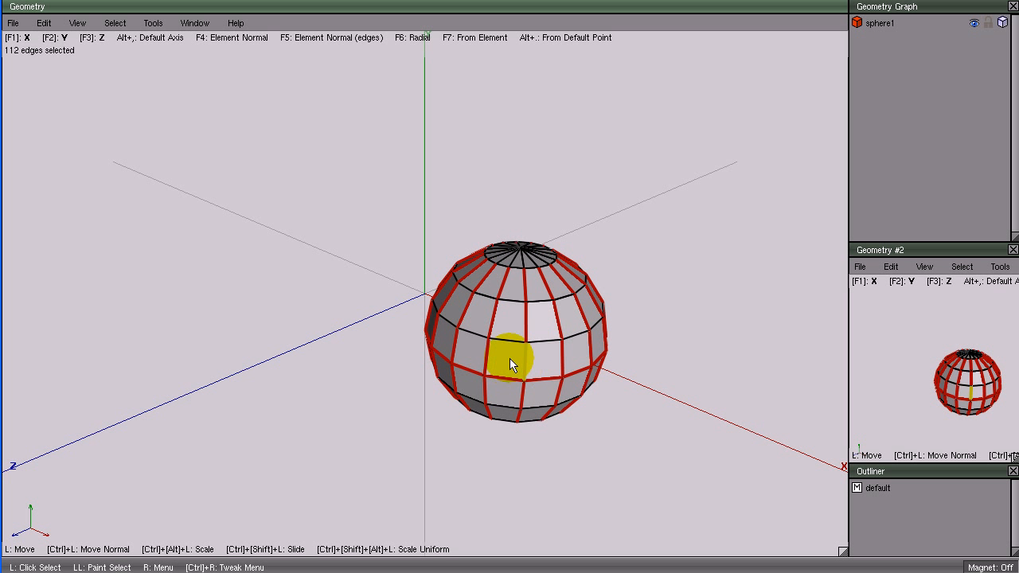
key("space")
left_click(524, 330)
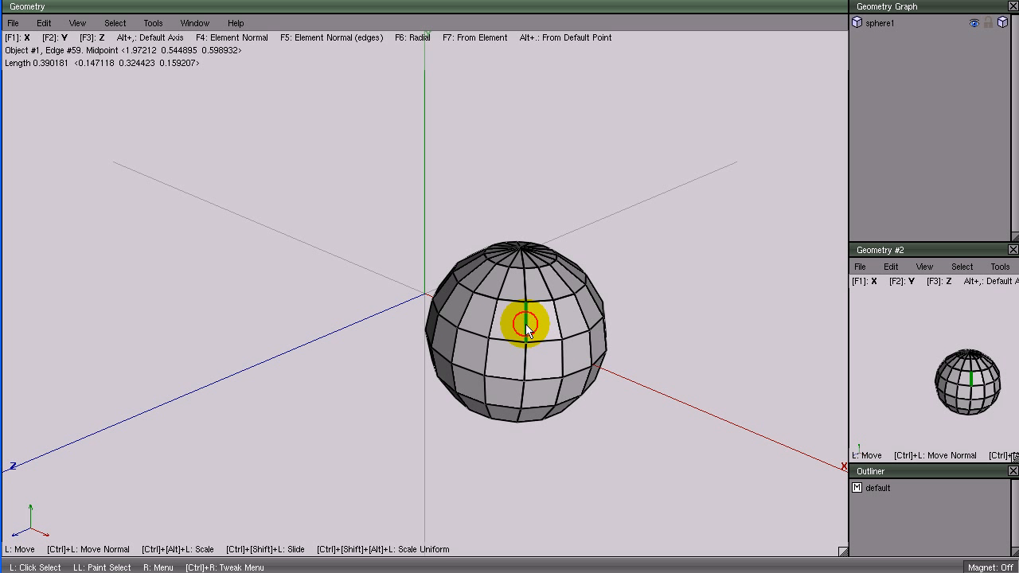
key("i")
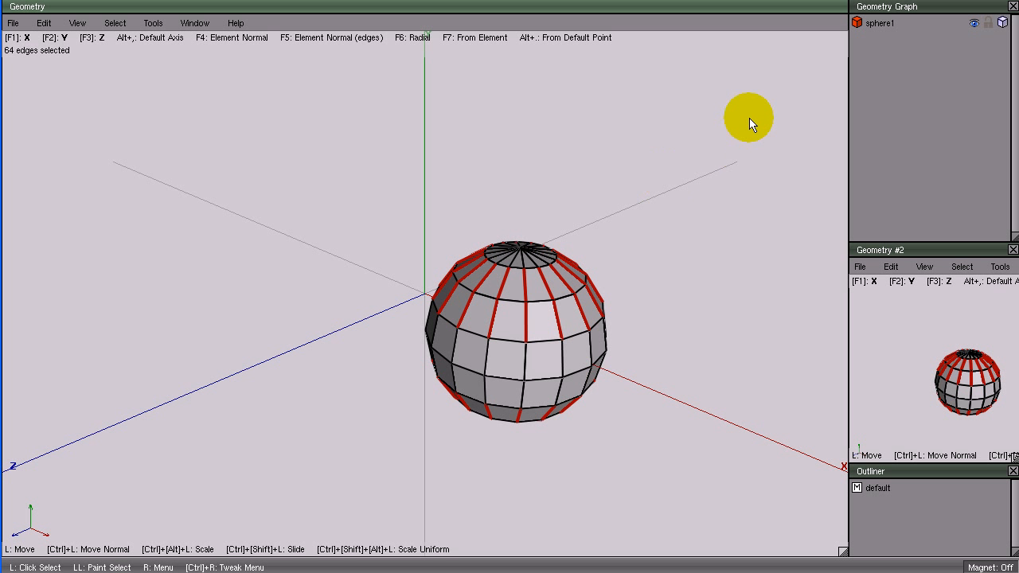
Rename the sphere1 object to Red Sphere, dismissing the rotation axis prompt before entering the name
left_click(879, 24)
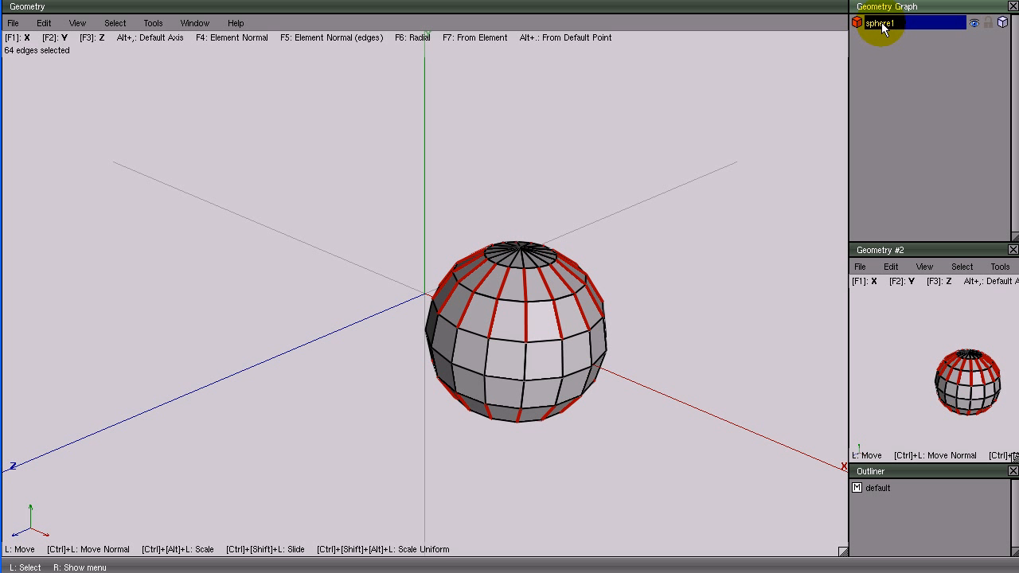
right_click(883, 24)
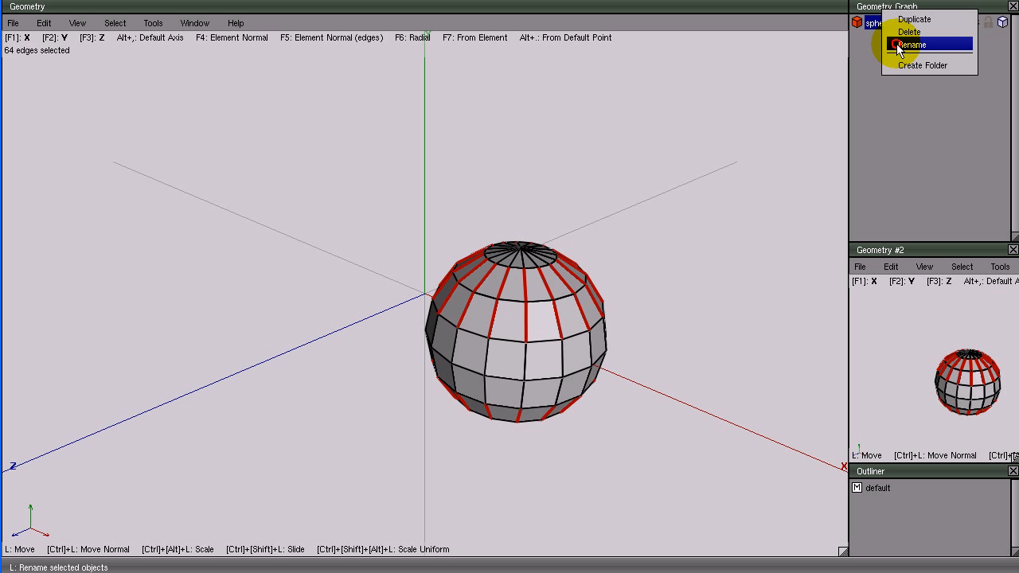
left_click(900, 45)
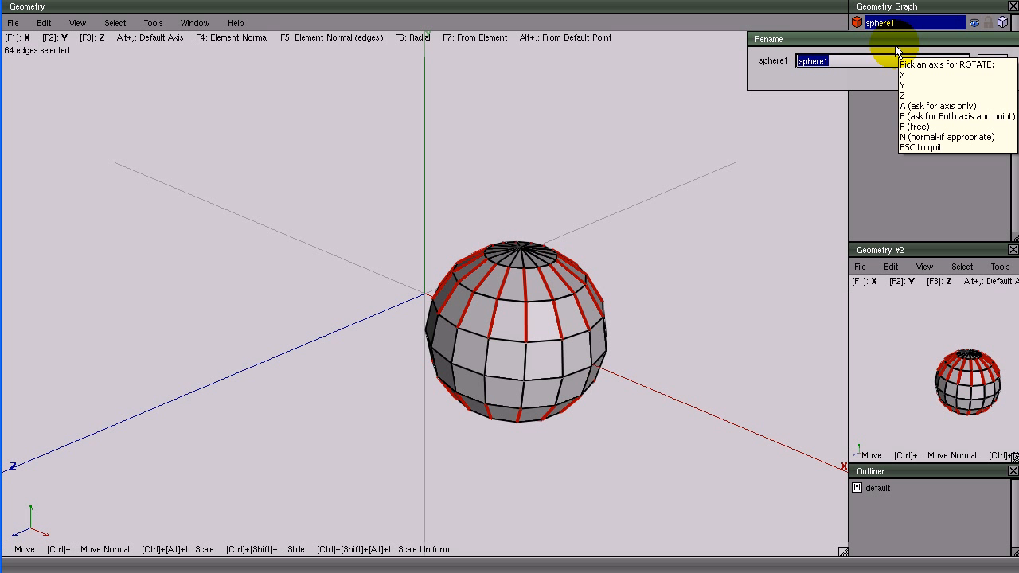
key("Escape")
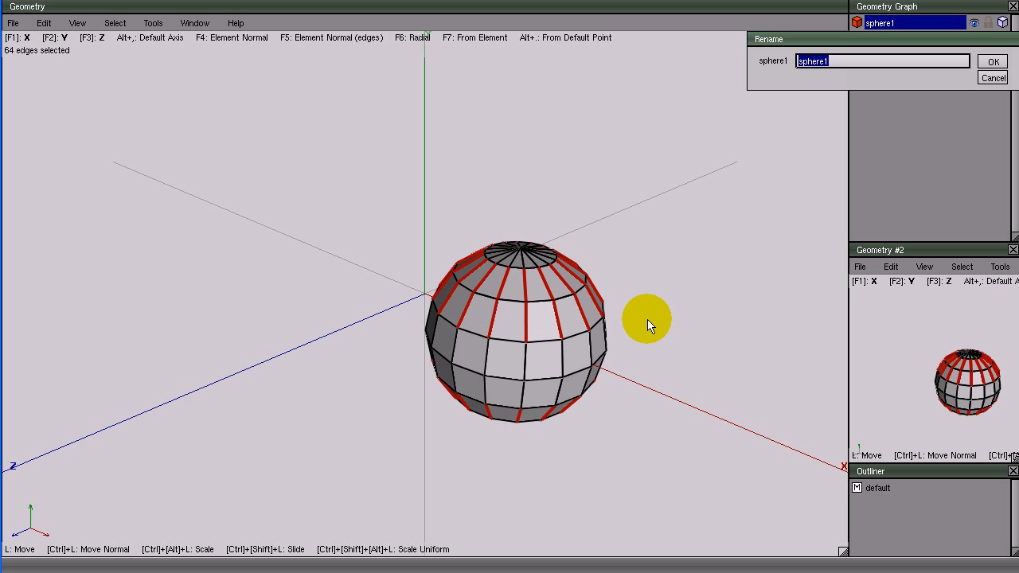
type("Red Sphere")
key("Return")
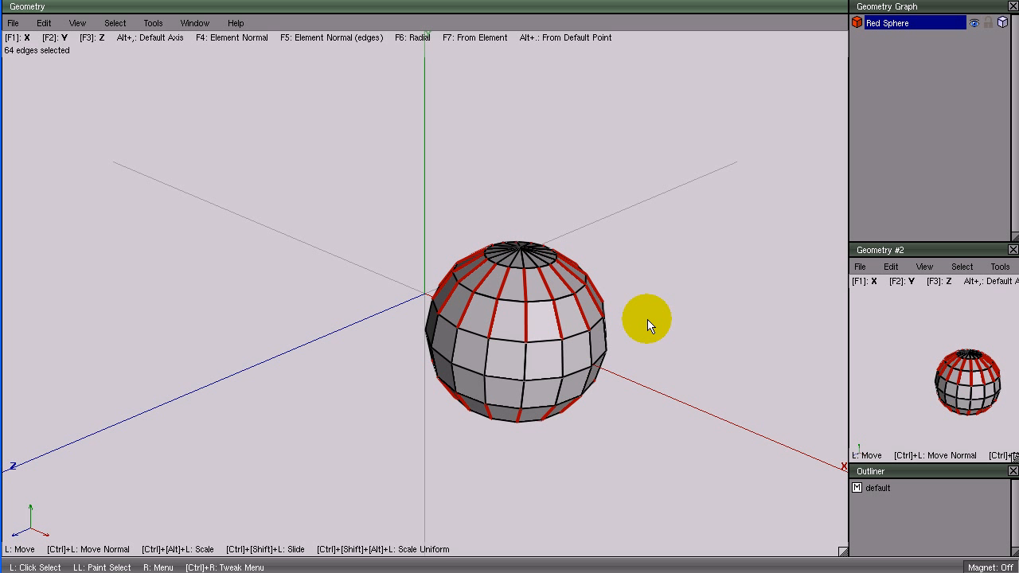
Bring up the axis choices for Rotate and dismiss them
key("r")
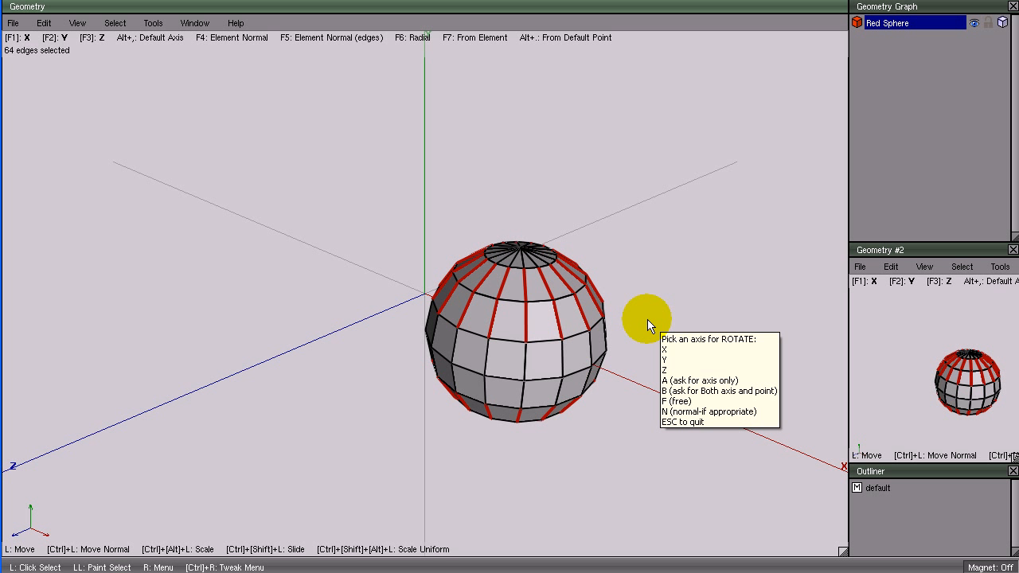
key("Escape")
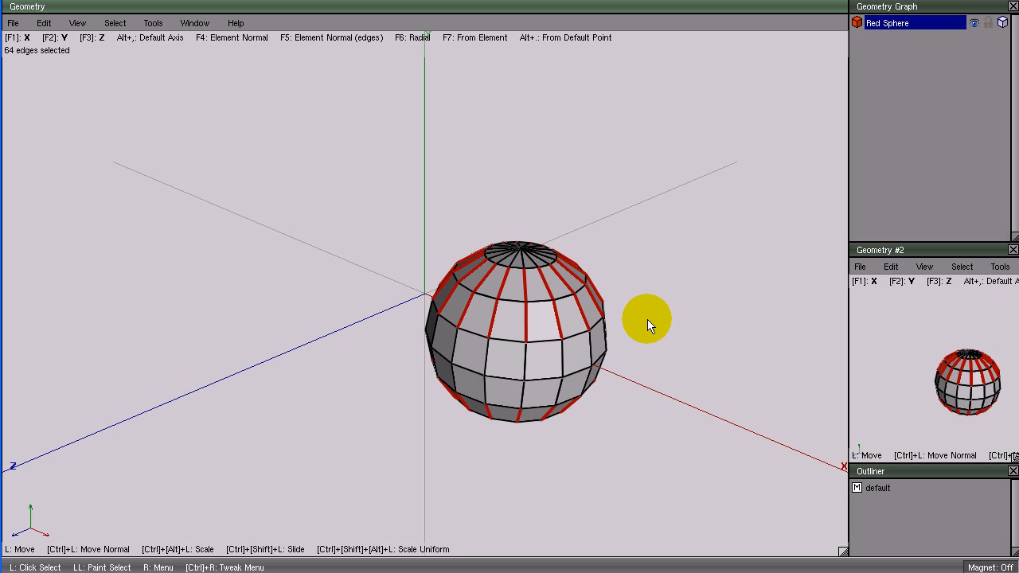
Switch to the Video Script.txt file in Notepad
key("alt+Tab")
key("alt+Tab")
key("alt+Tab")
key("alt+Tab")
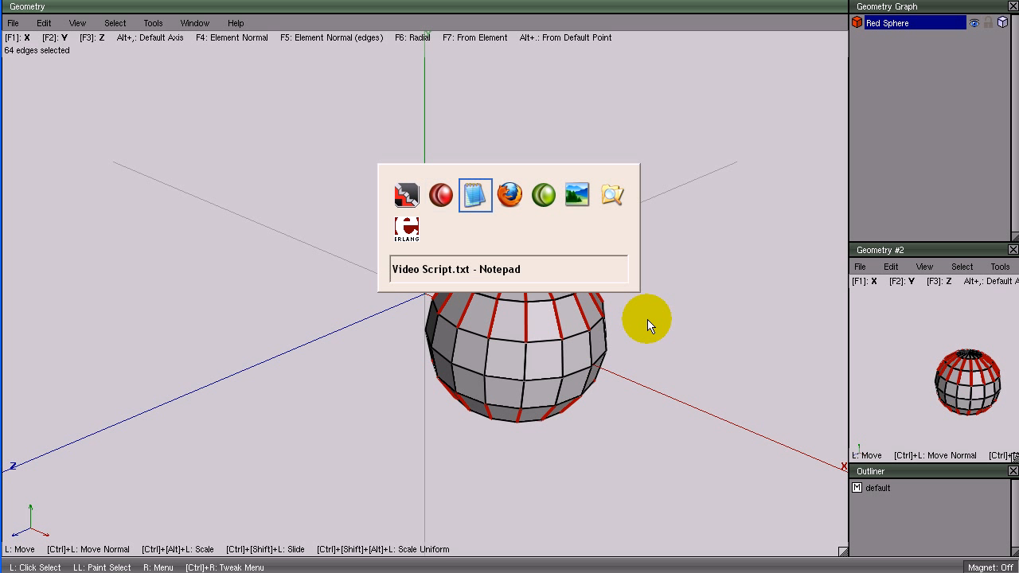